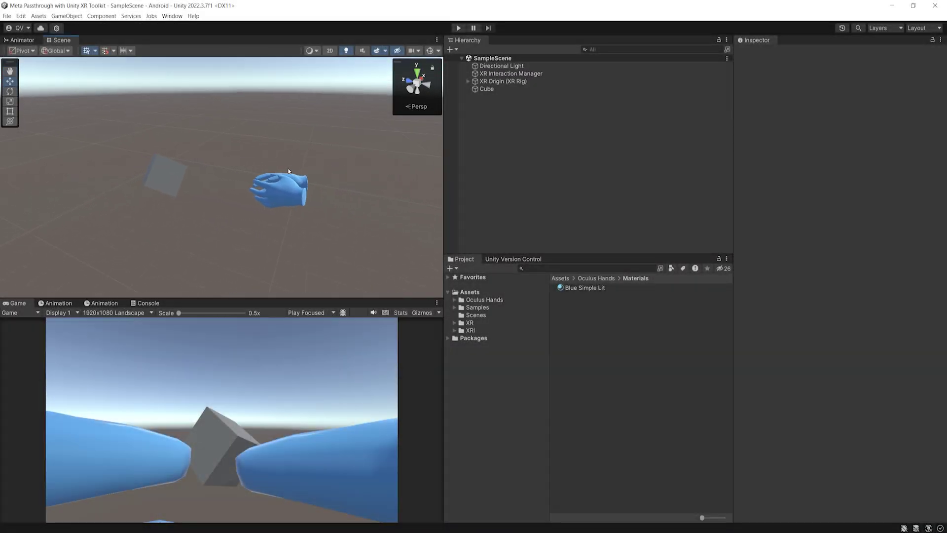
Examine the XR Origin rig in the scene, including its Left Controller and Right Controller objects
left_click_drag(289, 171, 282, 126, "alt")
scroll(277, 157, "down", 2)
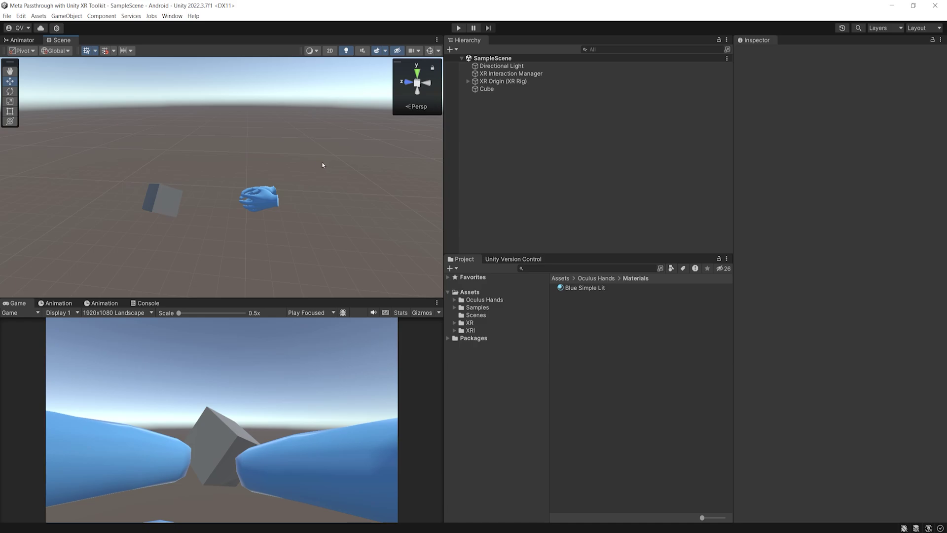
left_click_drag(261, 155, 289, 146, "alt")
middle_click_drag(283, 172, 281, 142)
left_click(494, 81)
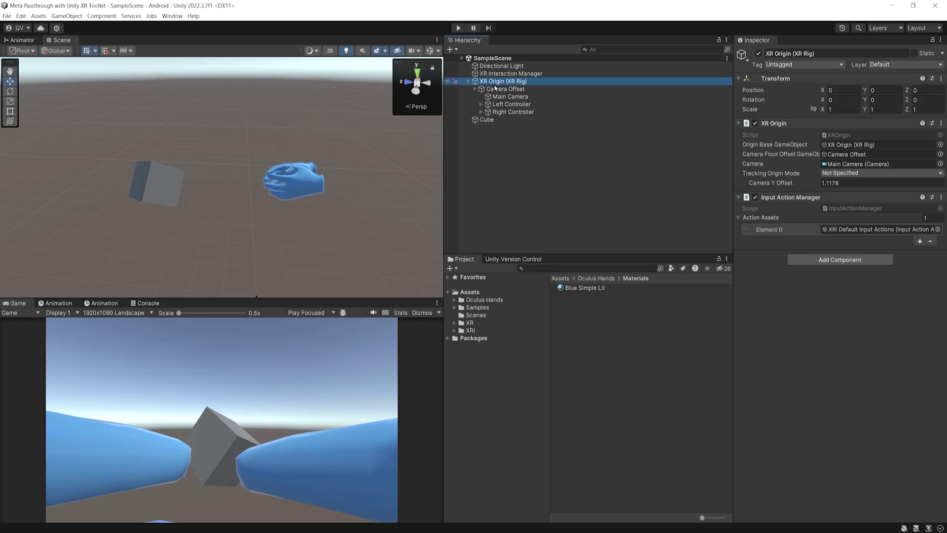
left_click(501, 105)
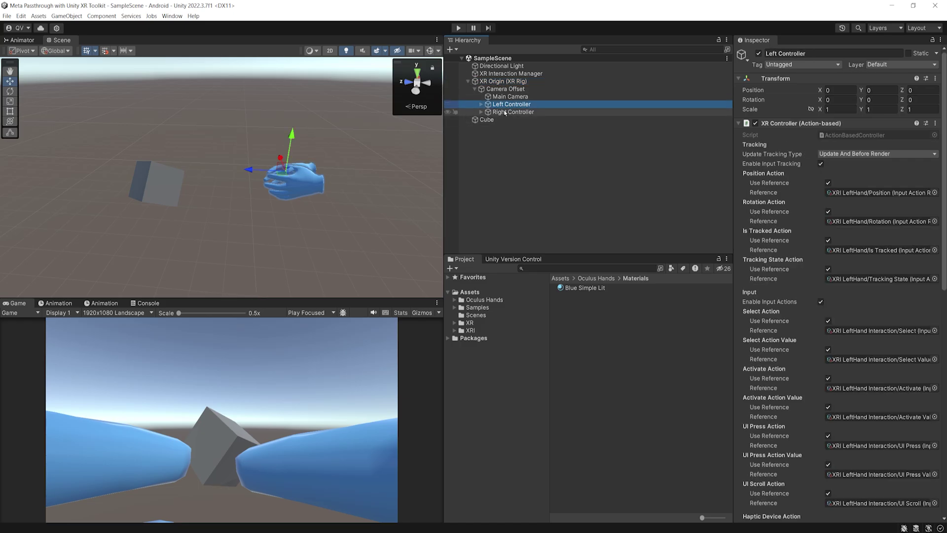
left_click(509, 112)
right_click_drag(296, 177, 192, 174)
Examine the cube's Rigidbody and XR Grab Interactable settings and its placement relative to the hands
left_click(235, 147)
scroll(824, 301, "down", 5)
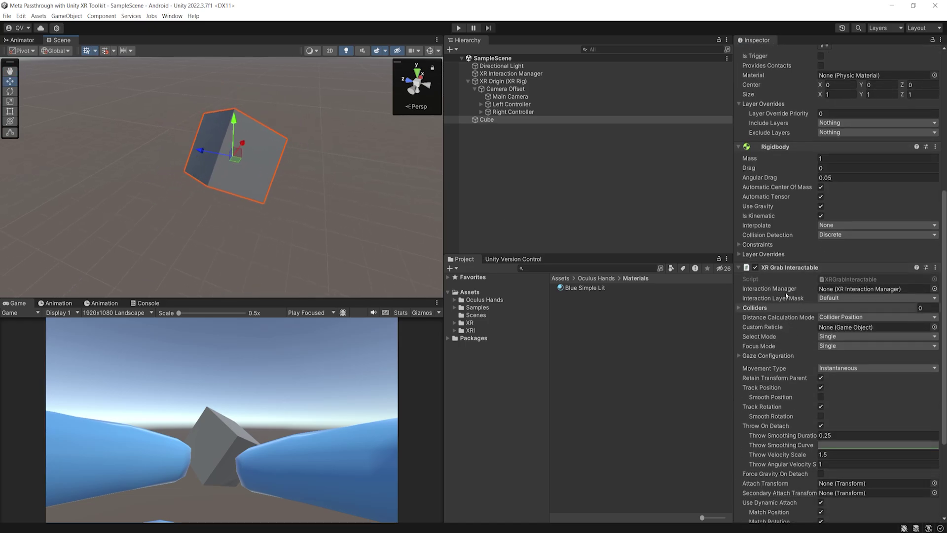
scroll(825, 290, "down", 3)
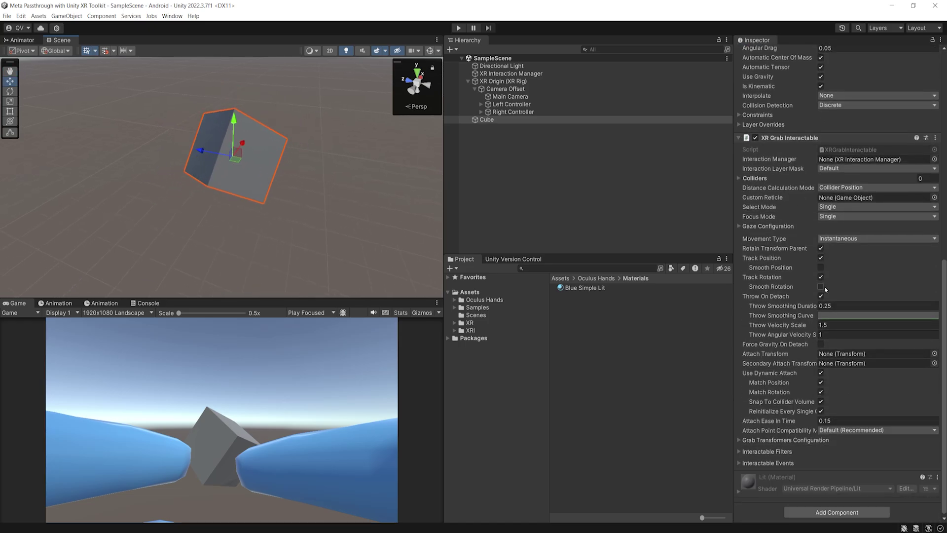
right_click_drag(213, 178, 296, 134)
scroll(891, 271, "up", 3)
right_click_drag(233, 227, 378, 164)
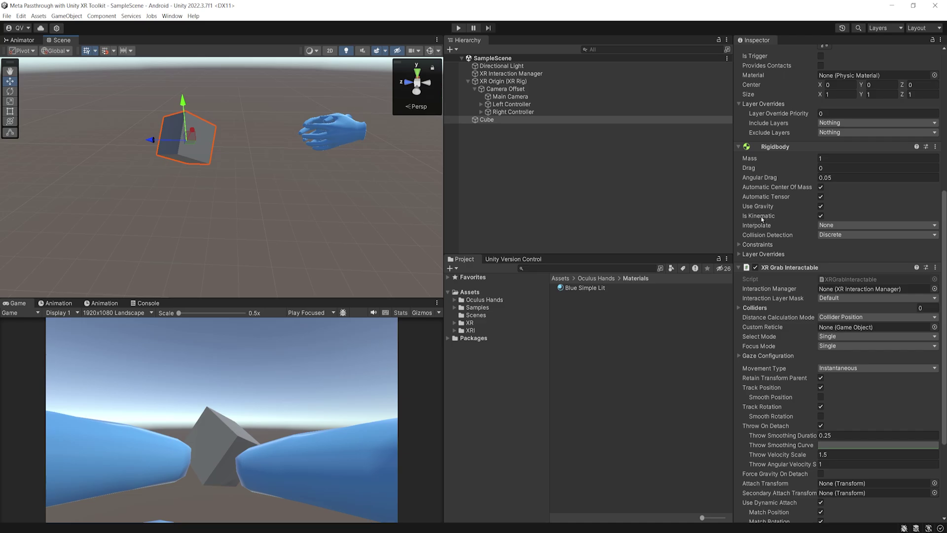
right_click_drag(345, 211, 258, 206)
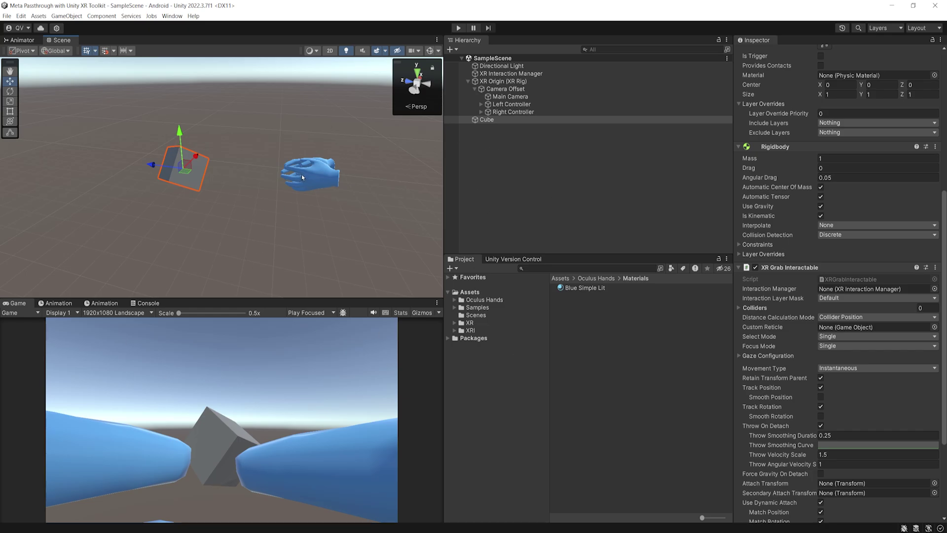
scroll(301, 174, "up", 4)
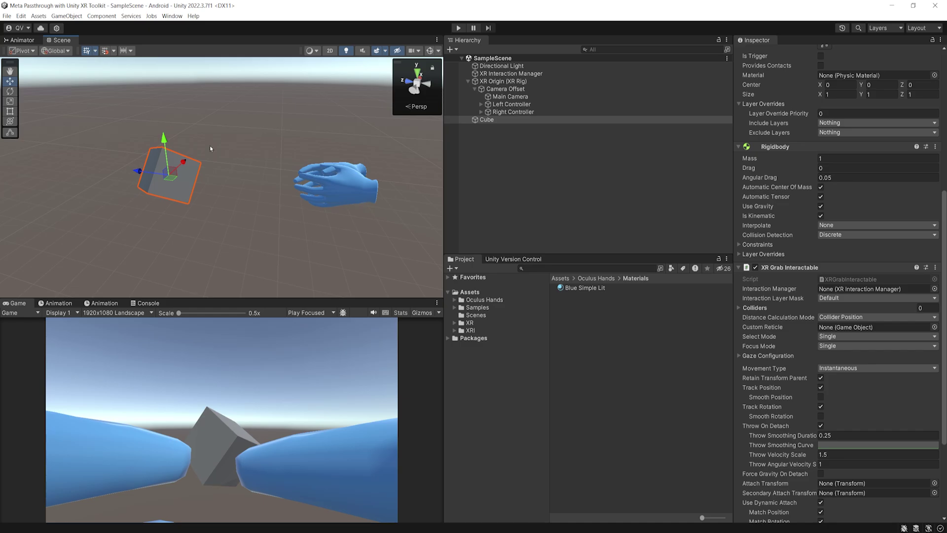
scroll(211, 146, "down", 2)
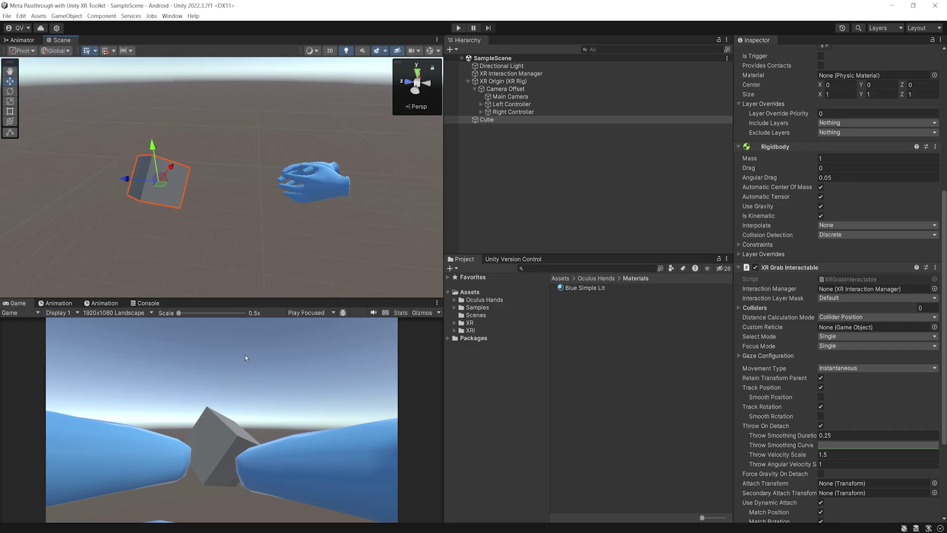
Set the Game view to Play Maximized and play-test the scene
left_click(311, 313)
left_click(319, 331)
left_click(458, 28)
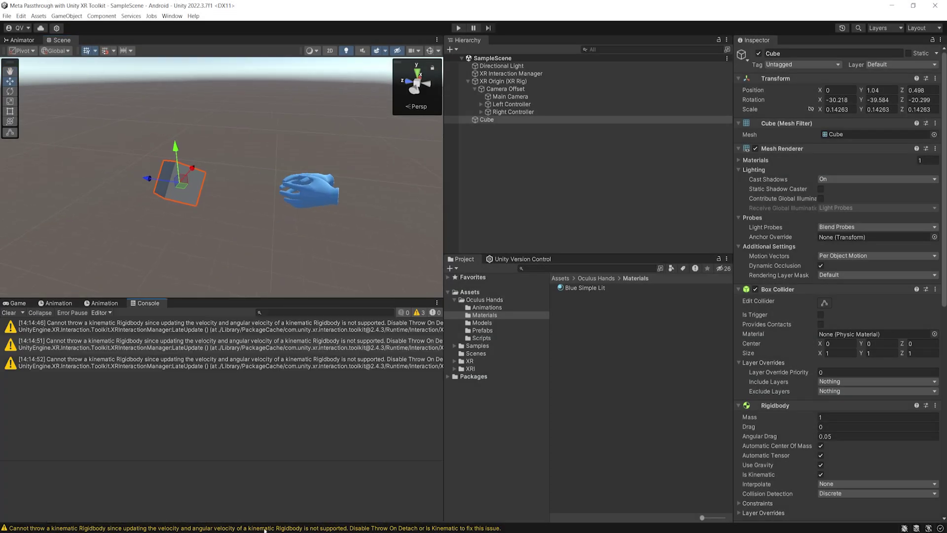
Clear all messages from the console and return to the Game view
left_click(9, 313)
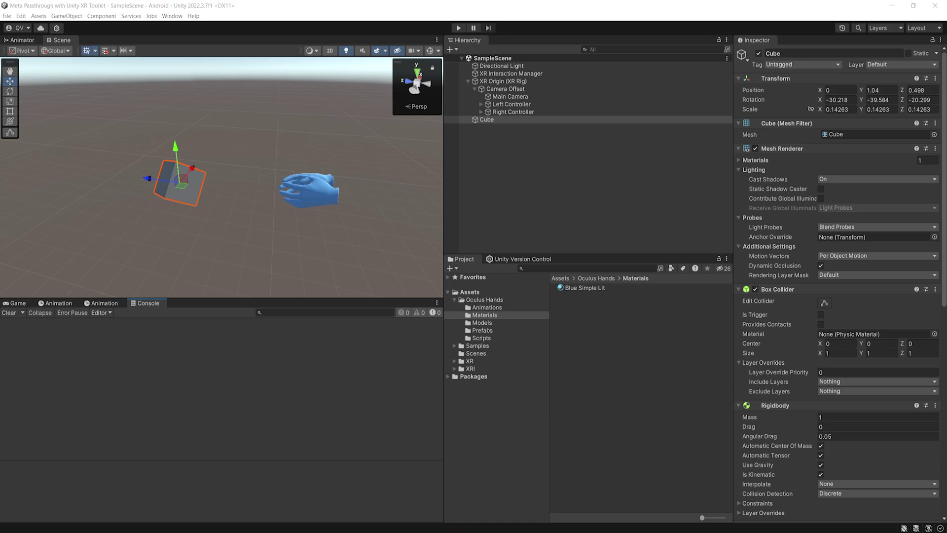
left_click(15, 303)
right_click_drag(247, 154, 298, 107)
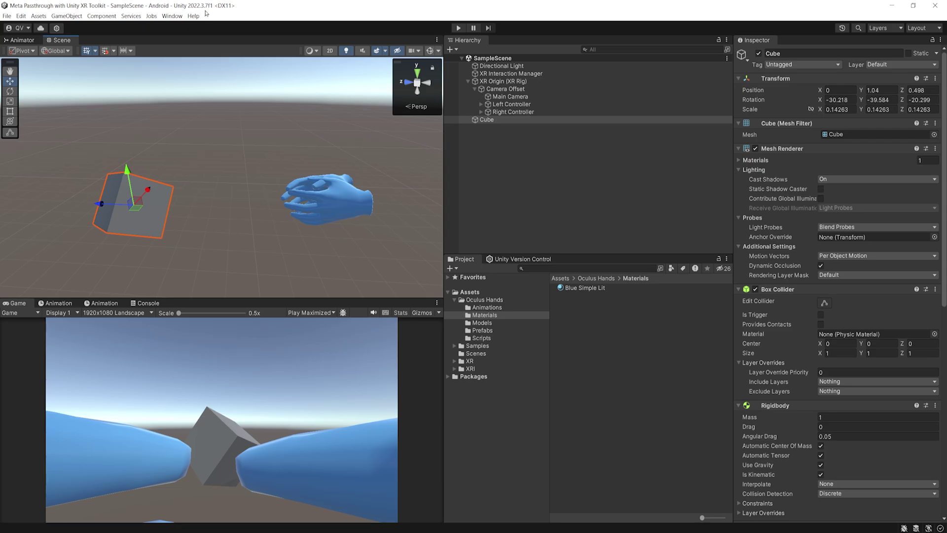
List the packages in the project and review XR Plugin Management, XR Interaction Toolkit and OpenXR Plugin in the Package Manager
left_click(172, 15)
left_click(197, 122)
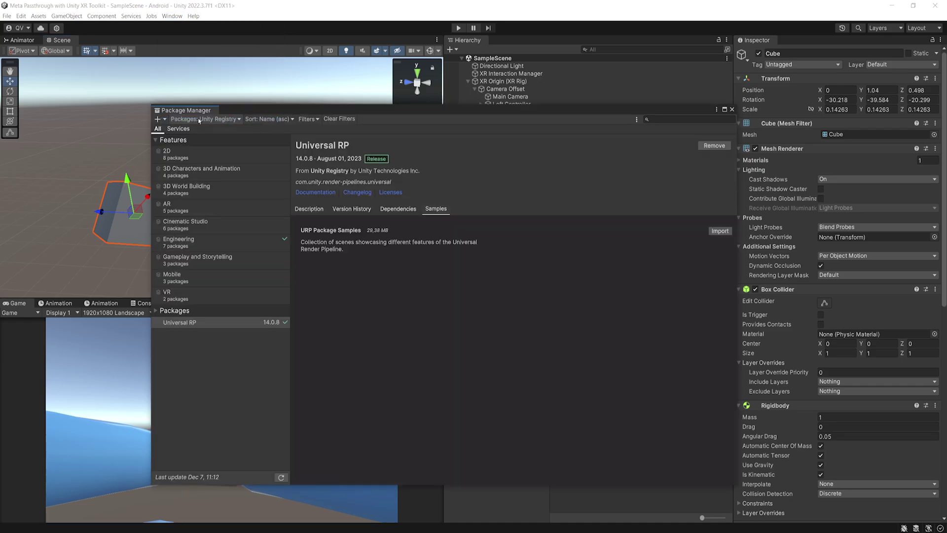
left_click(212, 120)
left_click(197, 139)
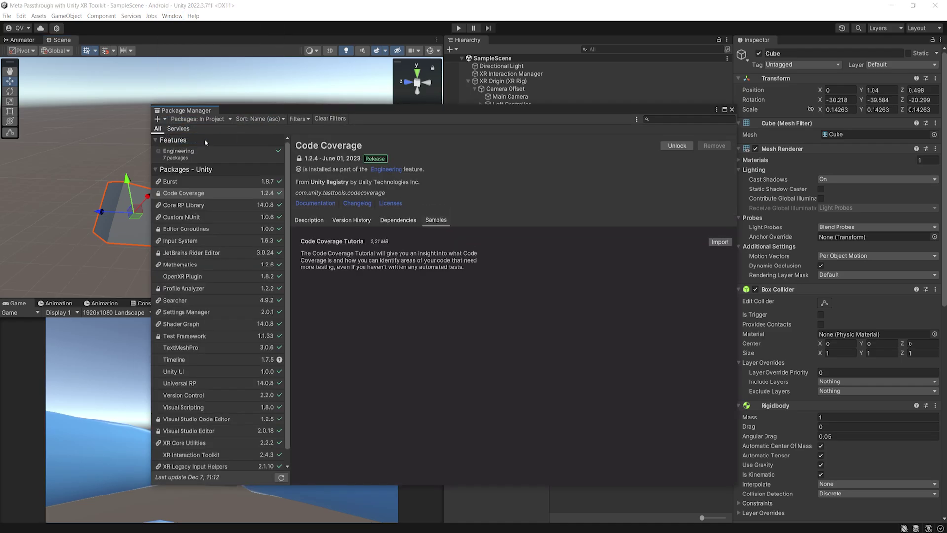
scroll(211, 186, "down", 1)
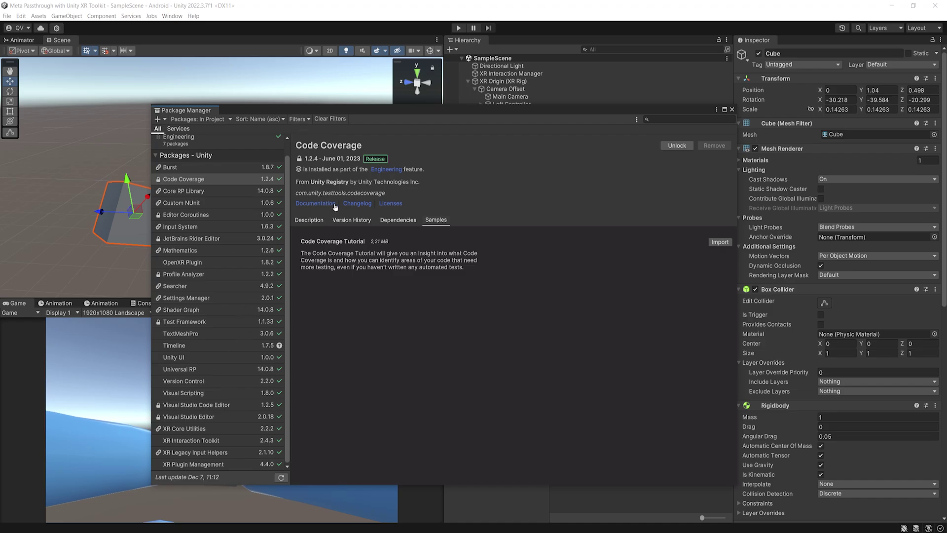
left_click(186, 465)
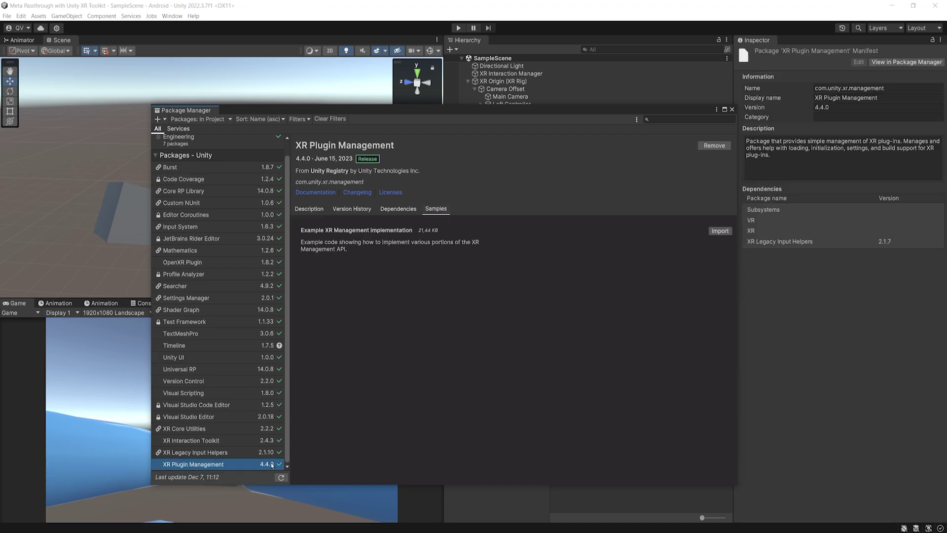
left_click(217, 441)
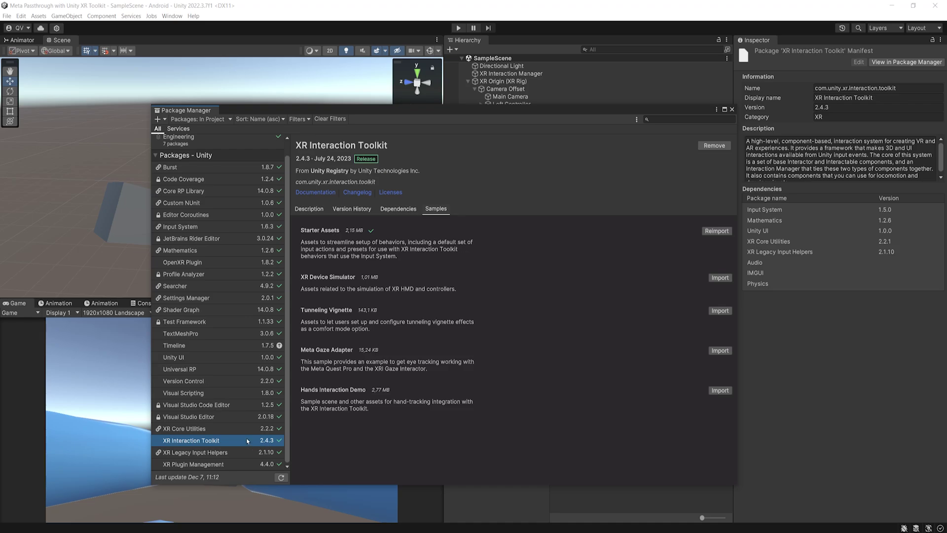
left_click(232, 262)
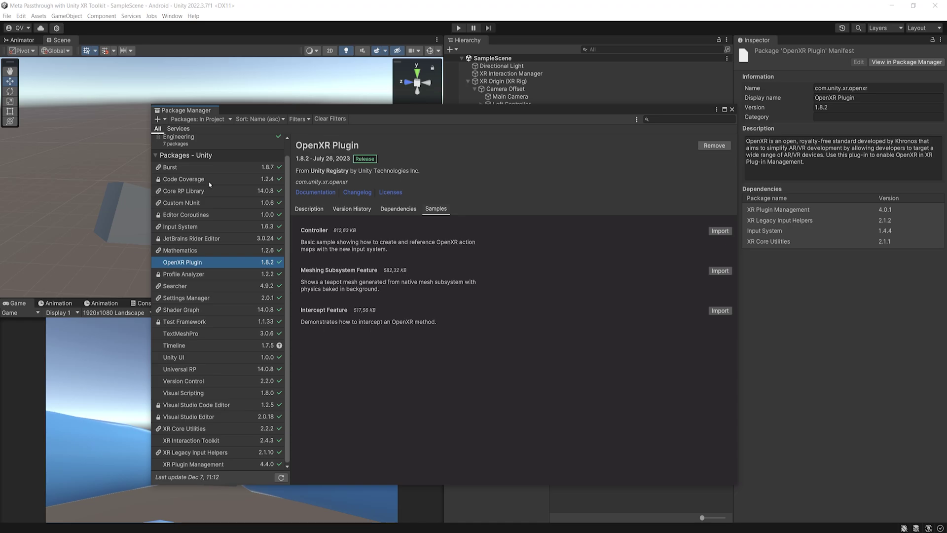
Search the Unity Registry packages for "ar foundation" and show the AR Foundation package's details
left_click(217, 119)
left_click(207, 133)
left_click(704, 122)
type("ar foundation")
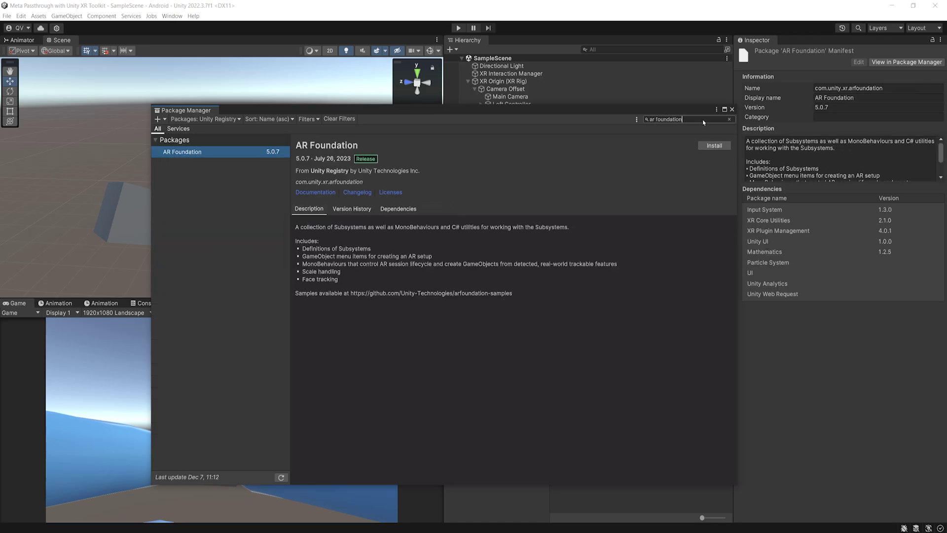
left_click(202, 153)
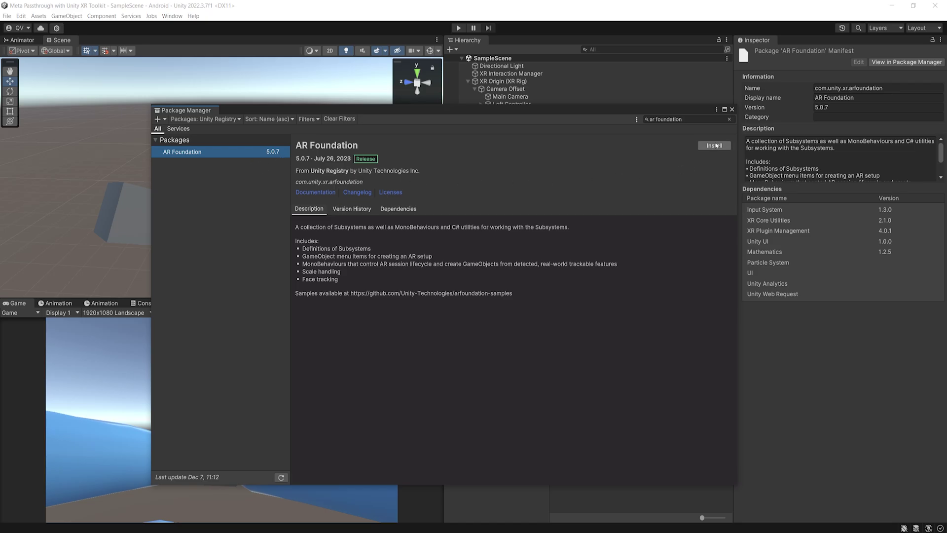
Copy the AR Foundation package identifier and install com.unity.xr.arfoundation by name, leaving the version unspecified
left_click_drag(369, 182, 299, 185)
key("ctrl+c")
left_click(158, 119)
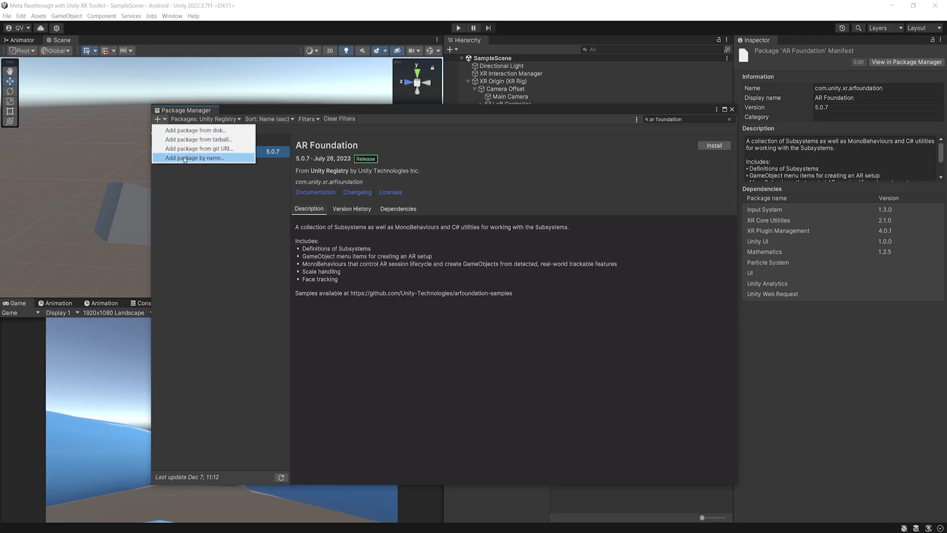
left_click(188, 157)
key("ctrl+v")
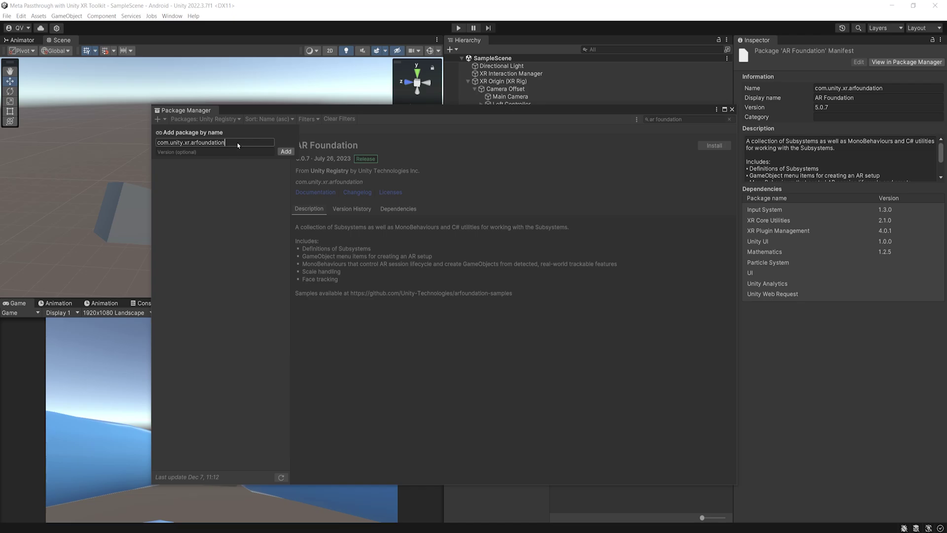
left_click(286, 151)
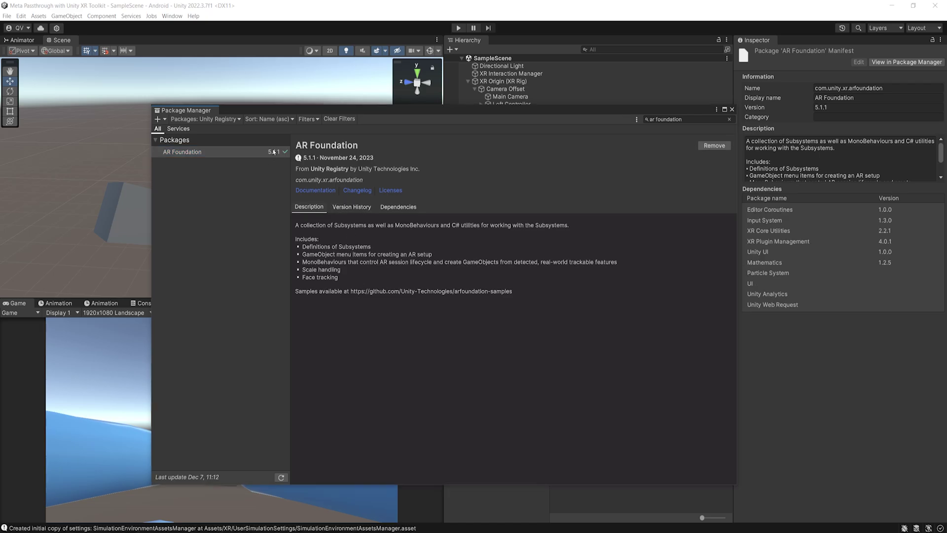
left_click(242, 153)
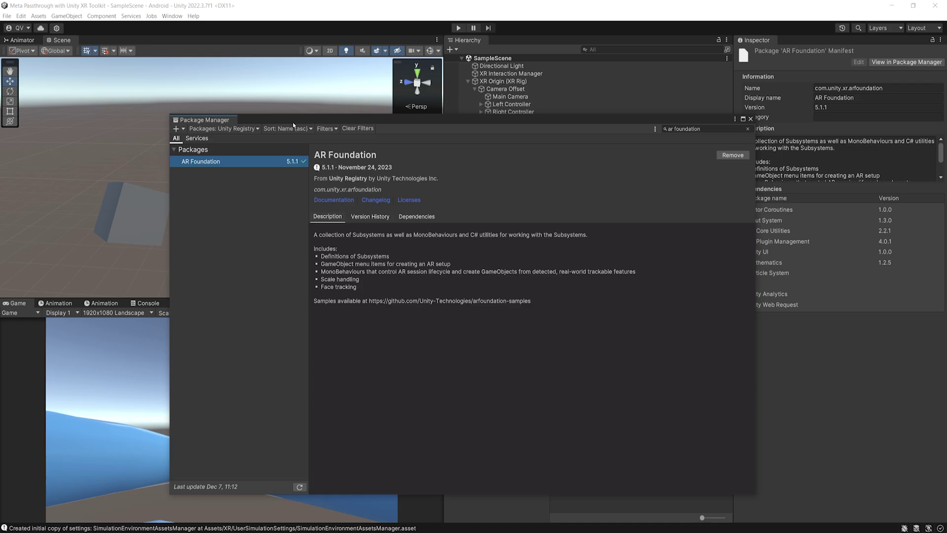
Install the package com.unity.xr.meta-openxr by name
mouse_move(293, 122)
left_mouse_down()
mouse_move(306, 131)
mouse_move(277, 123)
left_mouse_up()
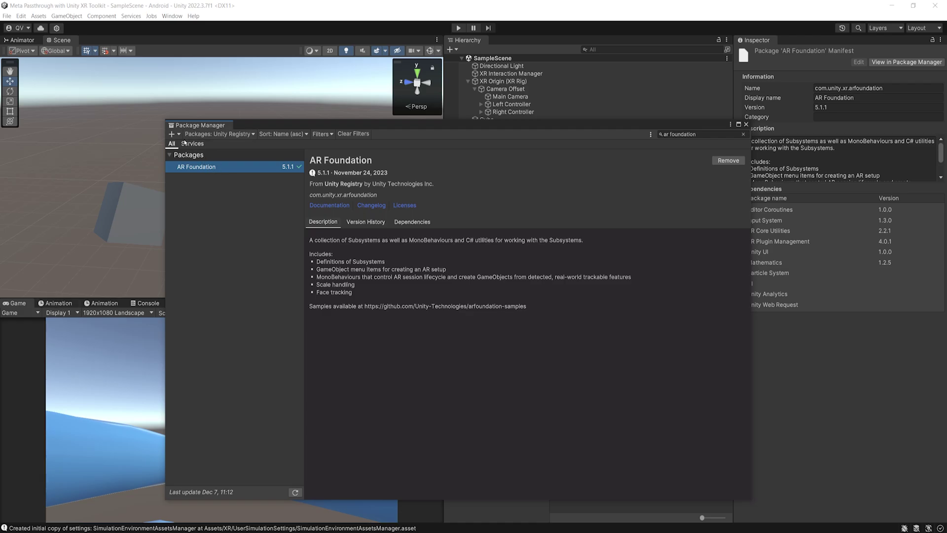
left_click(172, 134)
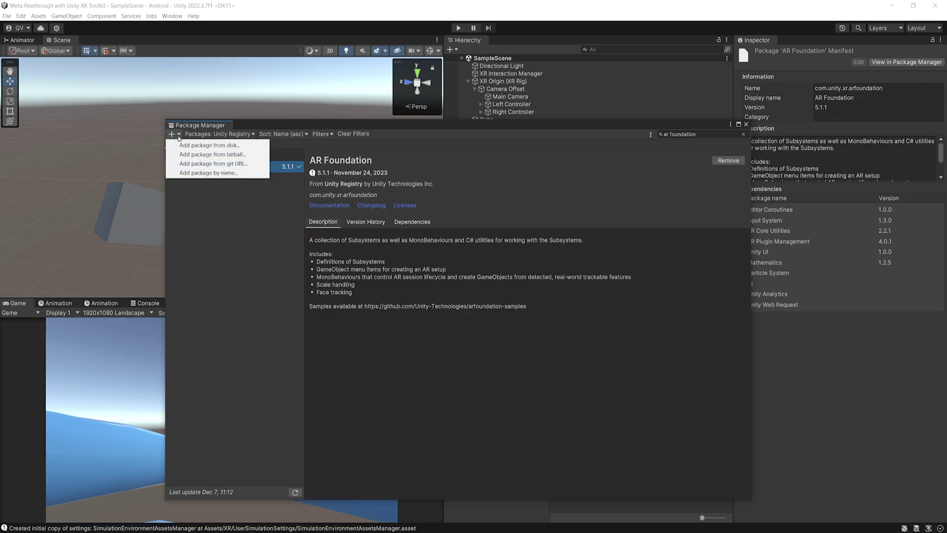
left_click(213, 172)
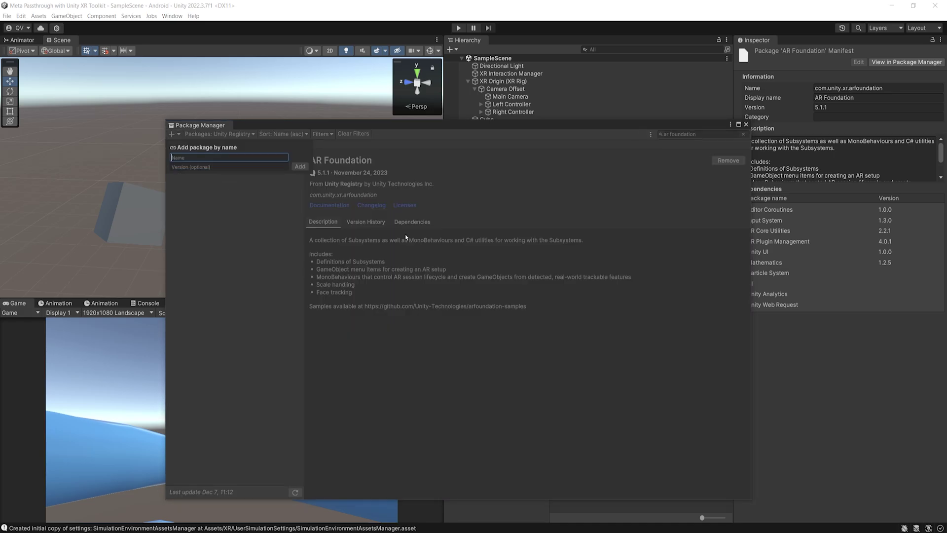
type("com.unity.xr.meta-openxr")
left_click(300, 166)
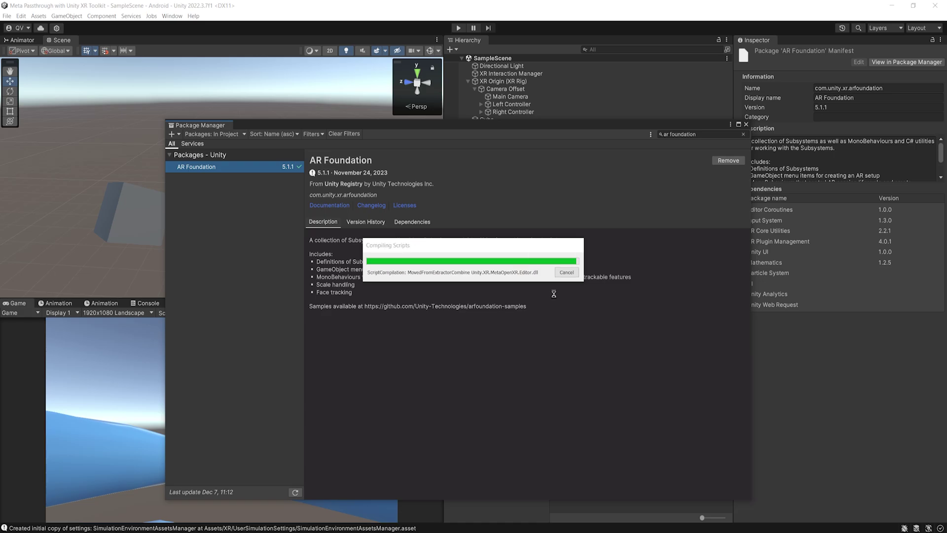
Clear the package search and examine the dependencies of the Unity OpenXR Meta package
left_click(743, 134)
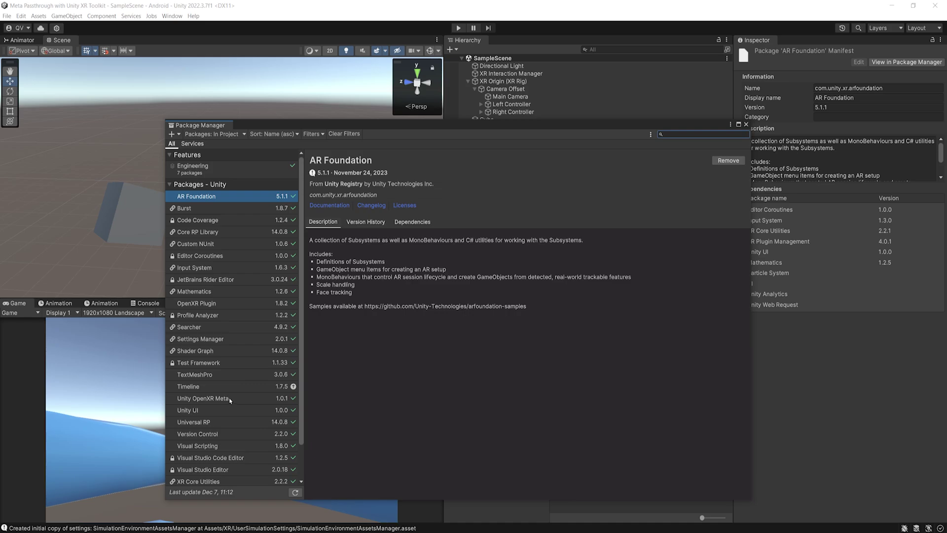
scroll(229, 401, "down", 1)
left_click(207, 373)
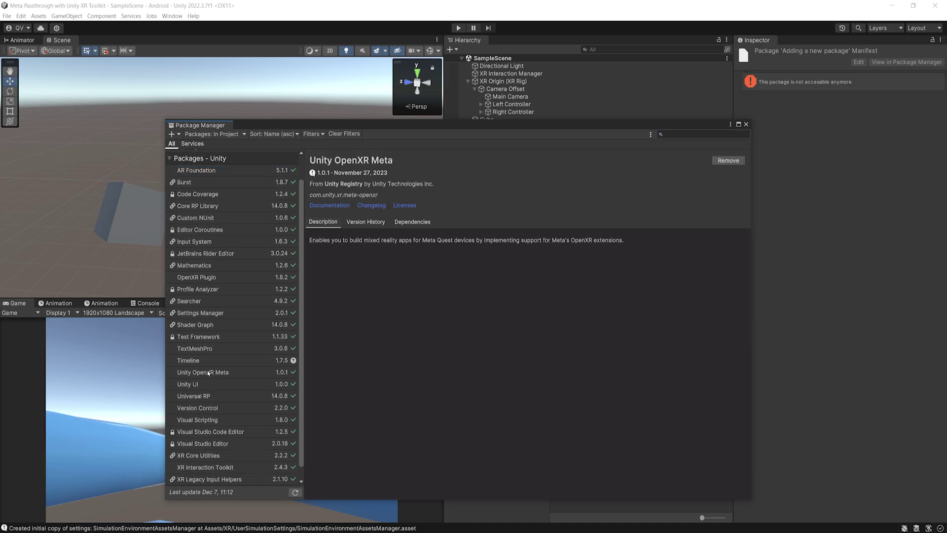
scroll(240, 377, "down", 1)
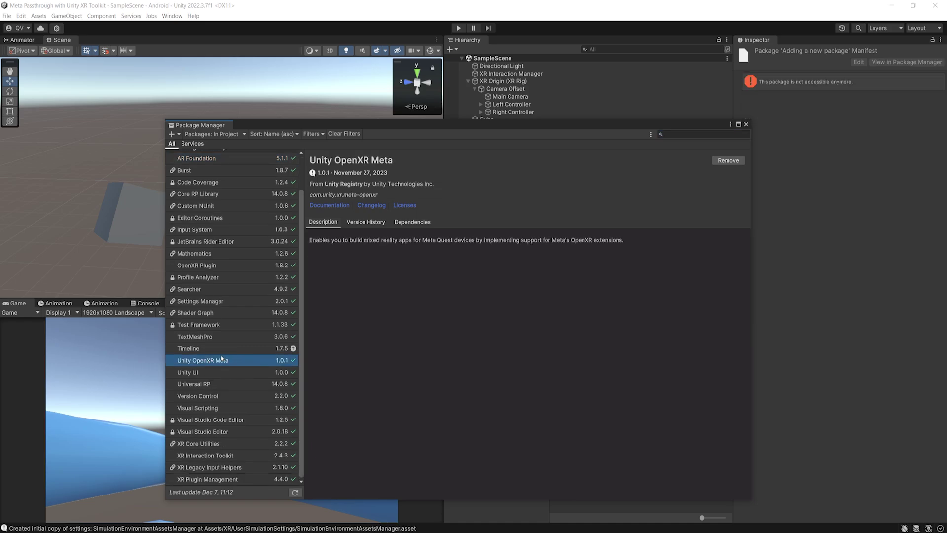
left_click(411, 222)
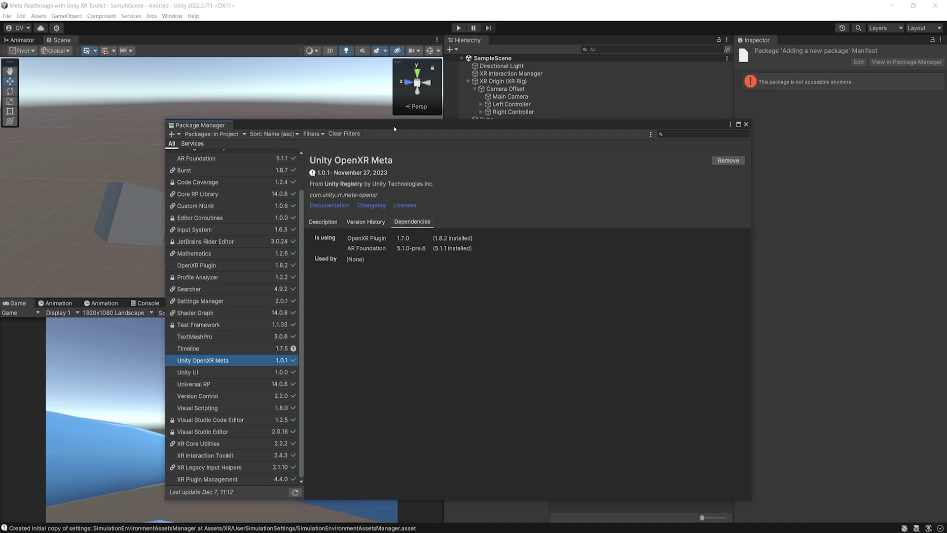
Show the samples available for the XR Interaction Toolkit package
left_click_drag(394, 129, 401, 116)
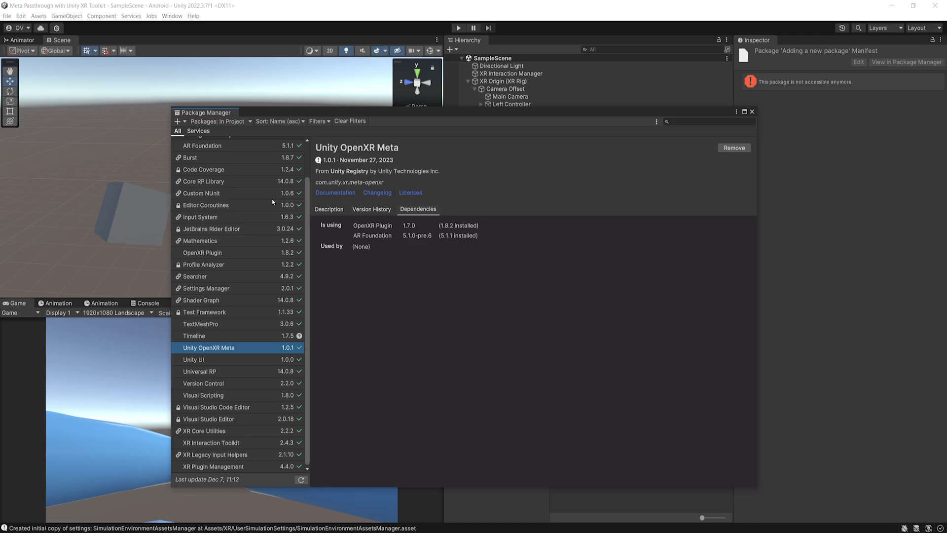
left_click(205, 444)
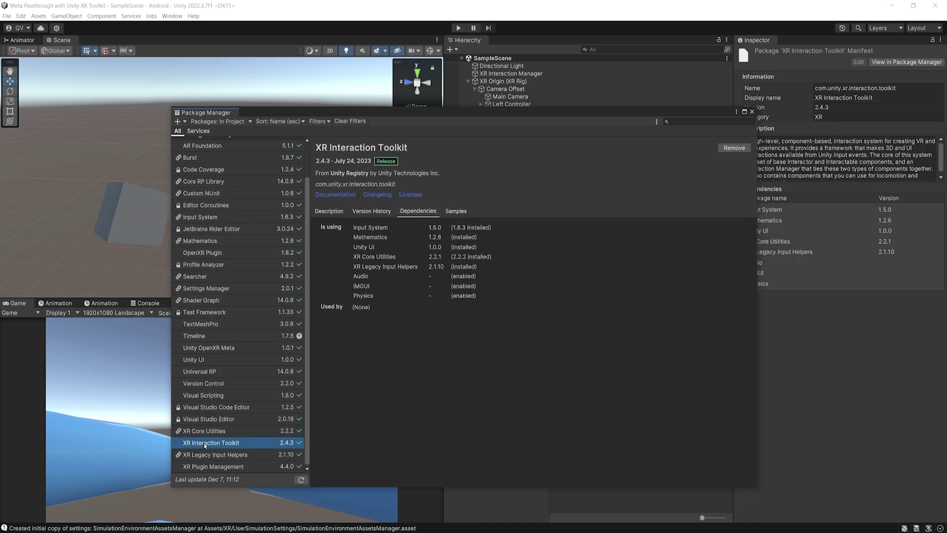
left_click(464, 212)
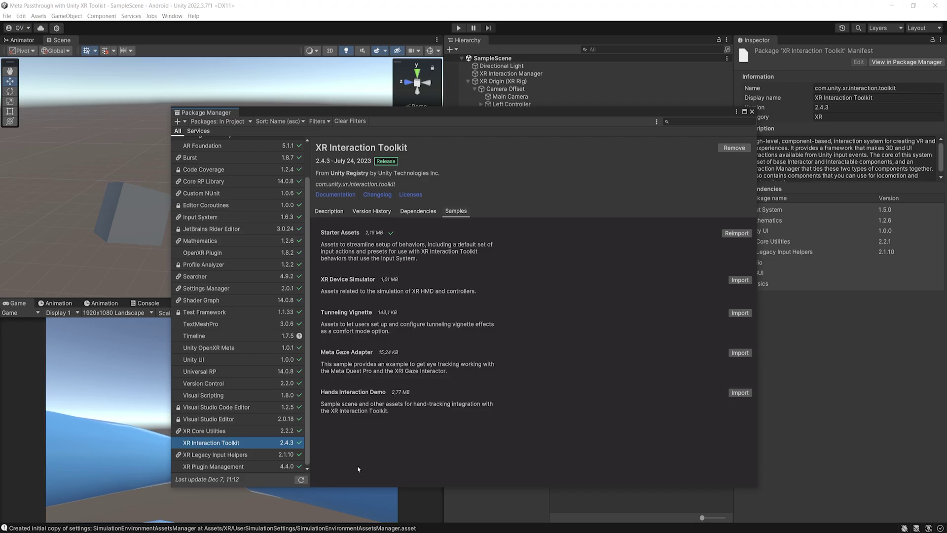
Update the XR Interaction Toolkit by adding the package com.unity.xr.interaction.toolkit by name
left_click(180, 122)
left_click(211, 160)
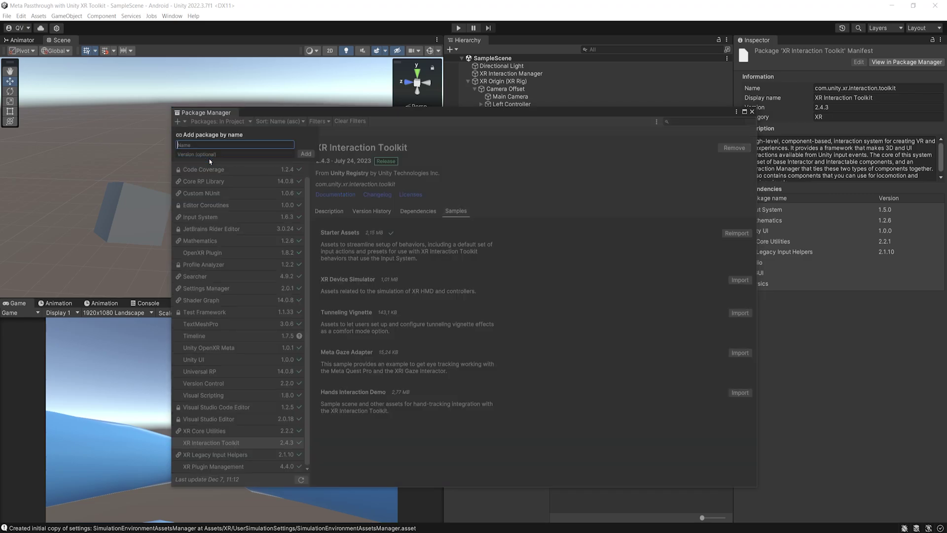
type("com.unity.xr.interaction.toolkit")
left_click(306, 153)
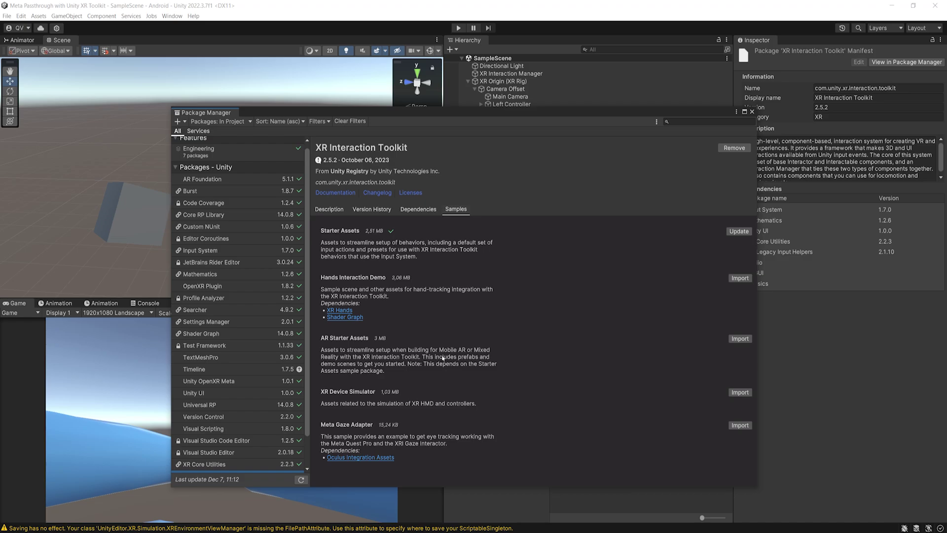
Import the AR Starter Assets sample and update the Starter Assets sample, accepting deletion of its older version, and close the package window
left_click(740, 339)
left_click_drag(284, 112, 489, 104)
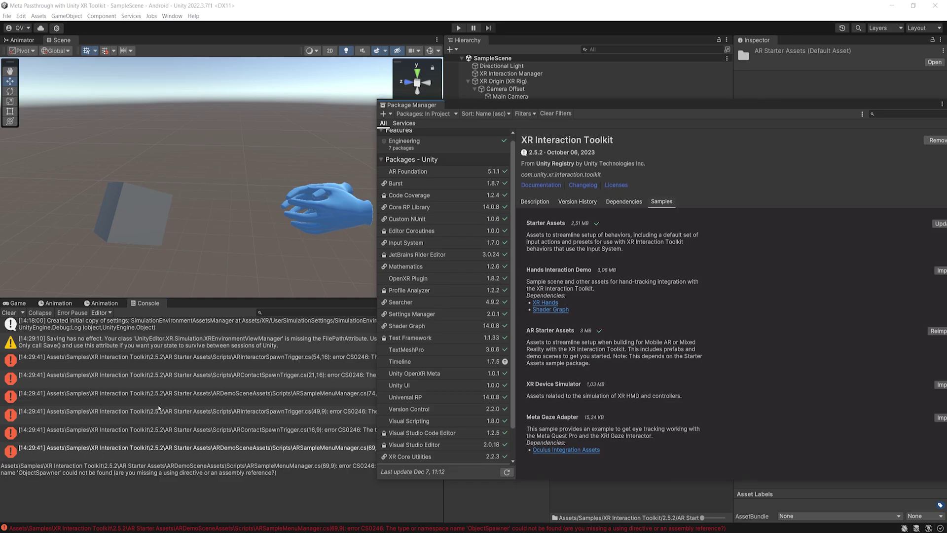
left_click_drag(483, 110, 253, 123)
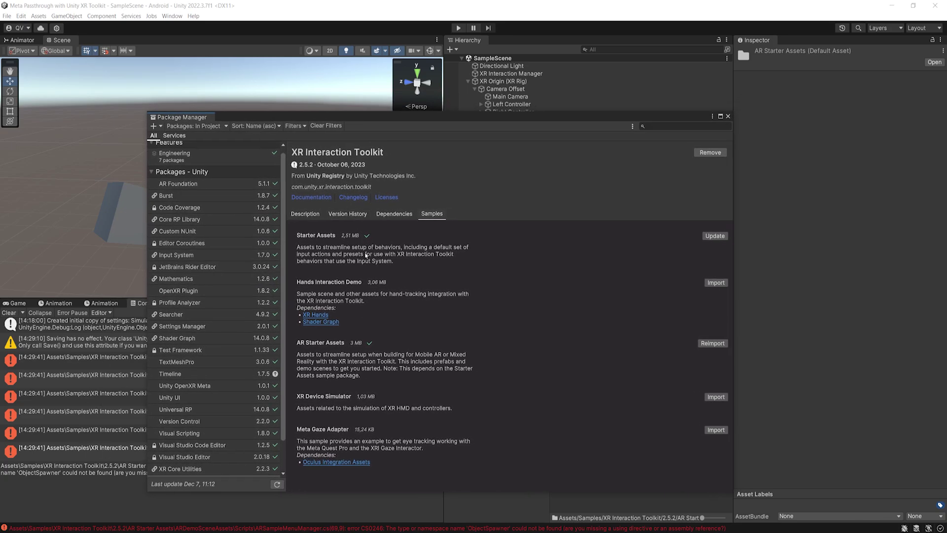
left_click(715, 236)
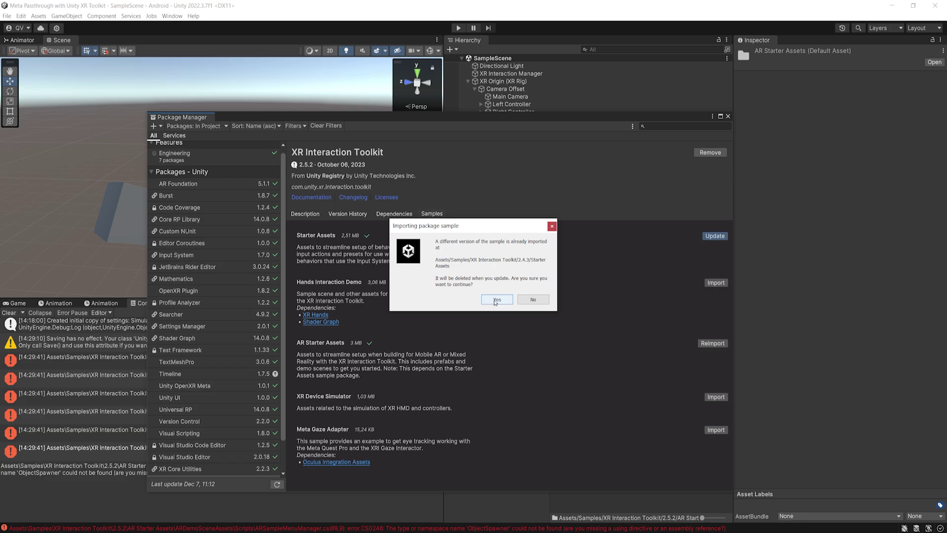
left_click(496, 299)
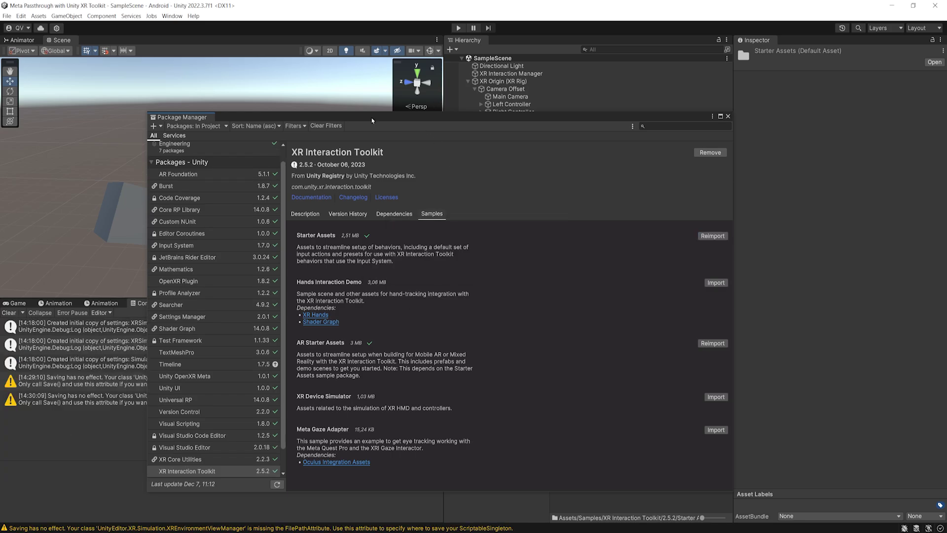
left_click_drag(372, 121, 363, 101)
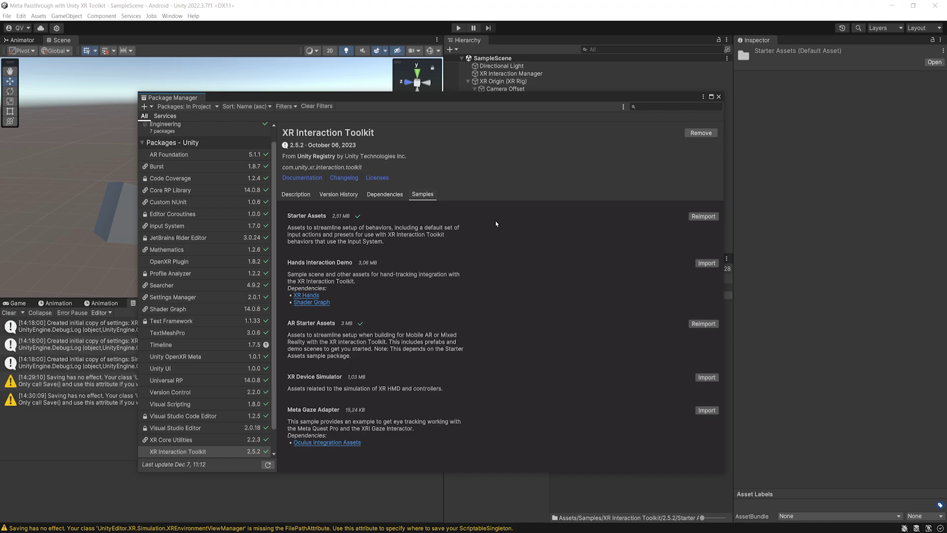
left_click(718, 96)
Open the Prefabs folder of AR Starter Assets inside the XR Interaction Toolkit 2.5.2 samples
left_click(478, 346)
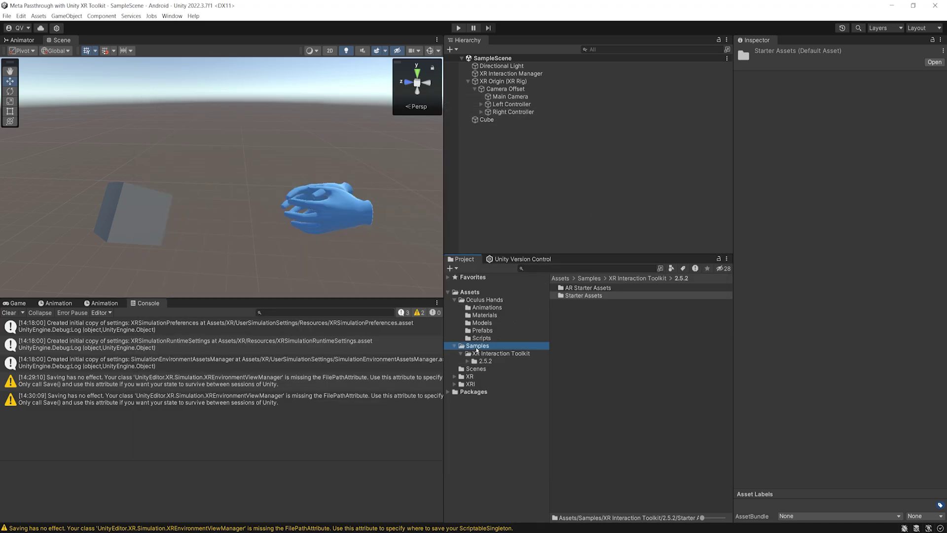
double_click(589, 288)
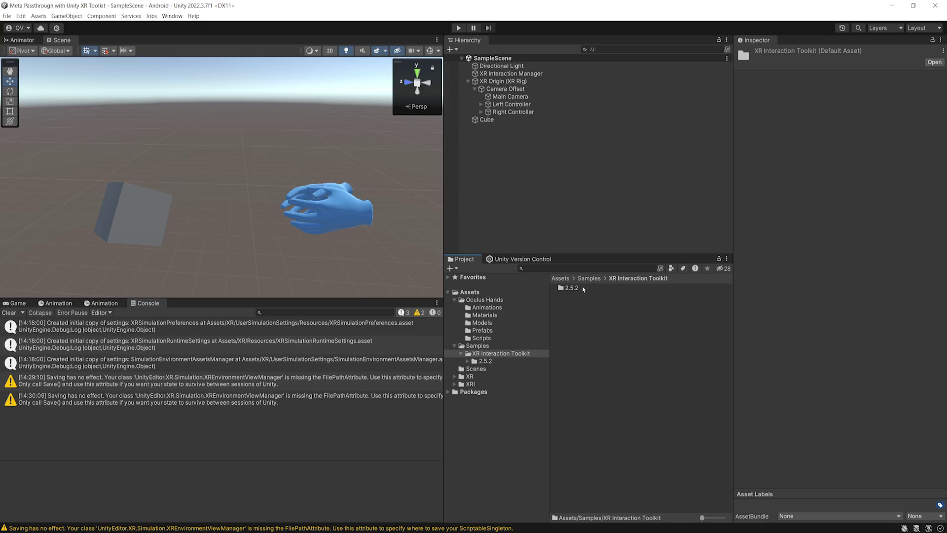
double_click(581, 288)
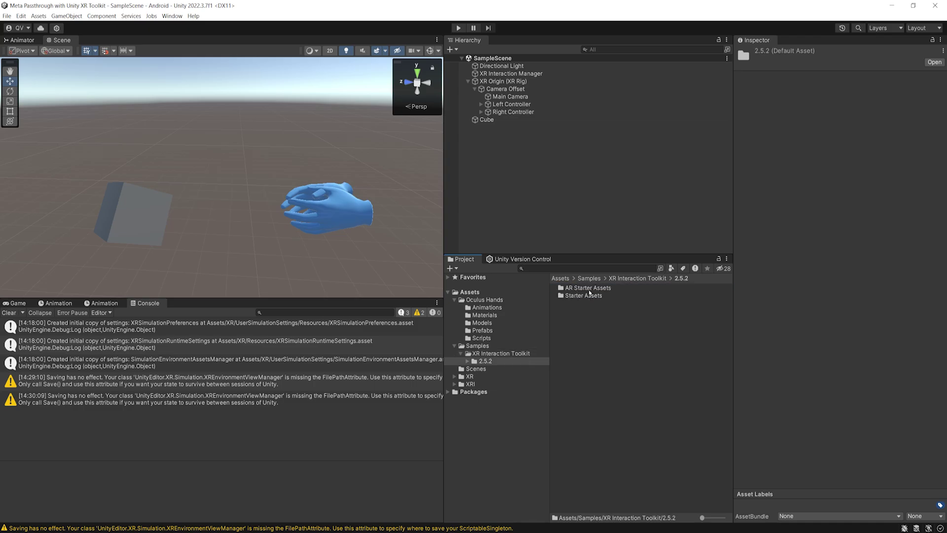
double_click(588, 289)
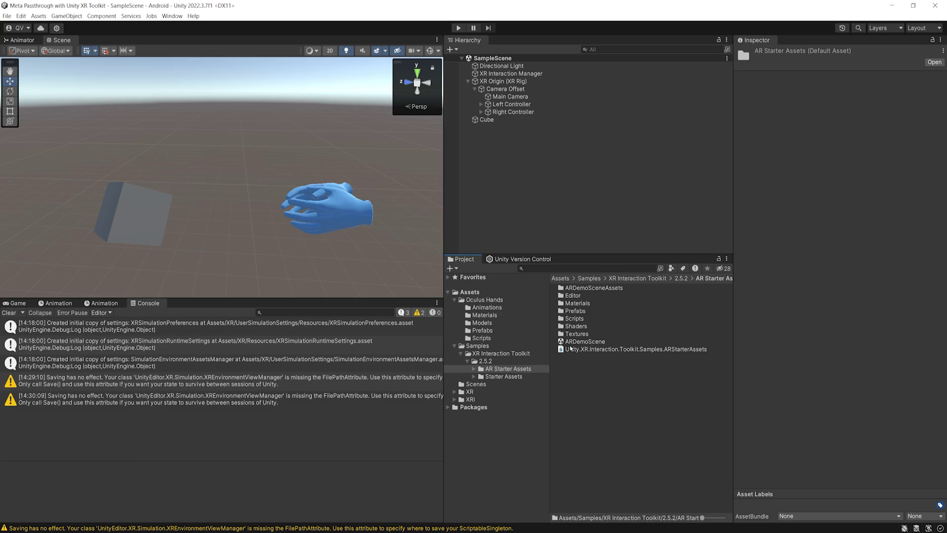
double_click(580, 311)
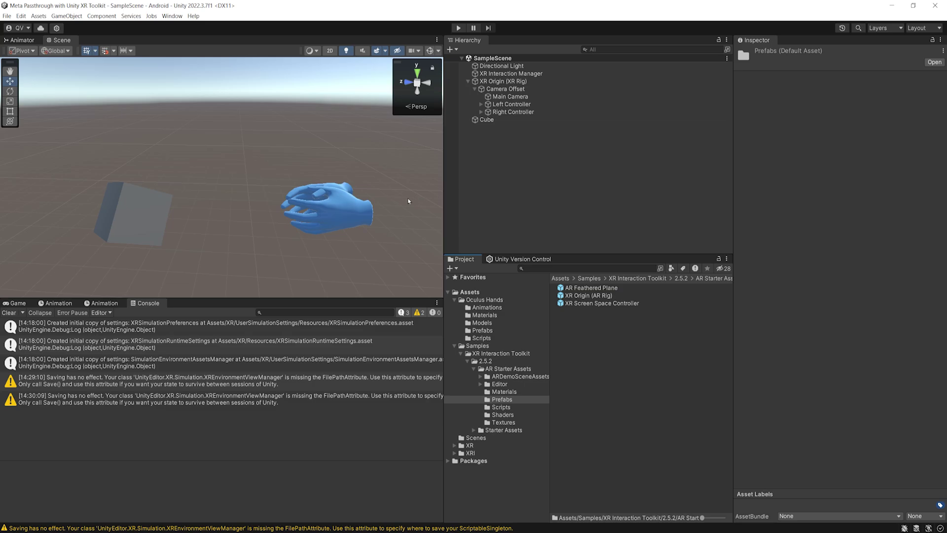
Switch to the browser, examine the mr-example-meta-openxr and arfoundation-samples repositories on GitHub, including the sample scene list, and return to Unity
key("alt+Tab")
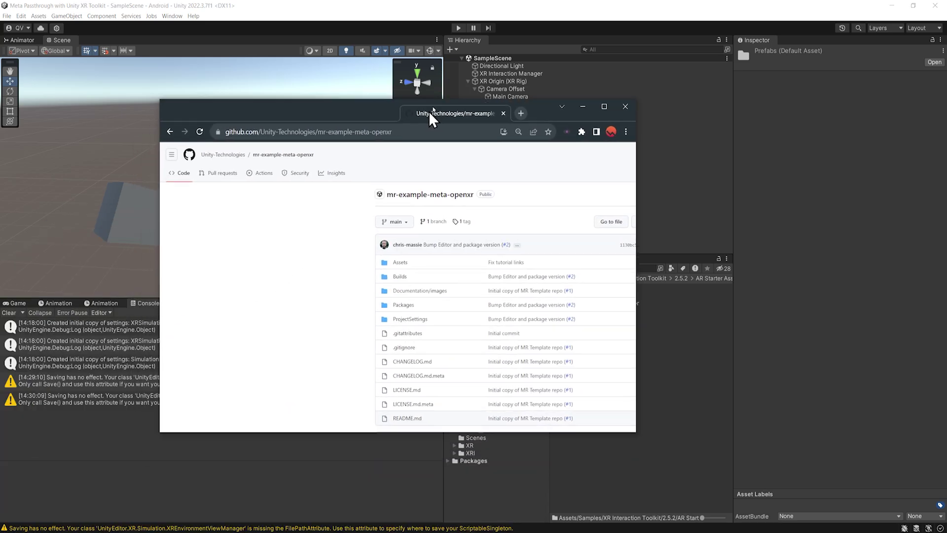
scroll(454, 291, "down", 4)
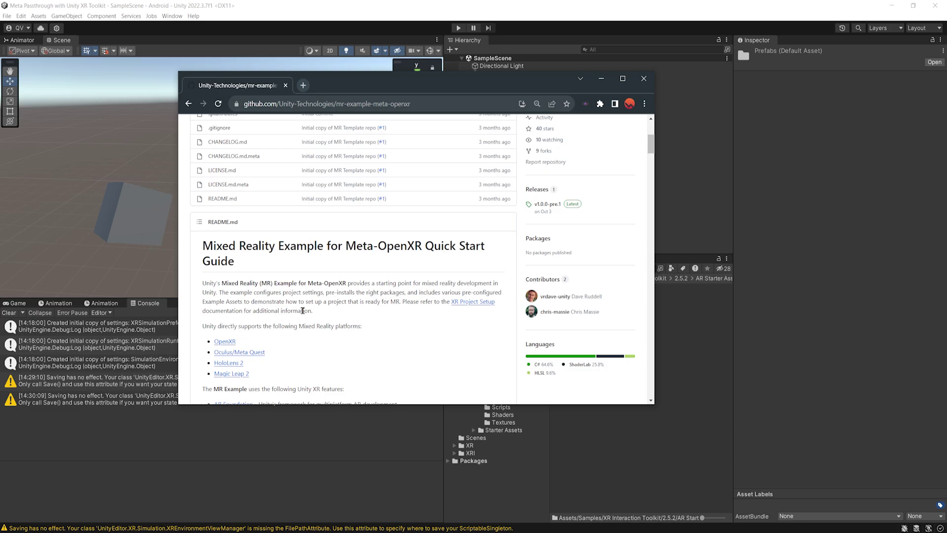
key("alt+Tab")
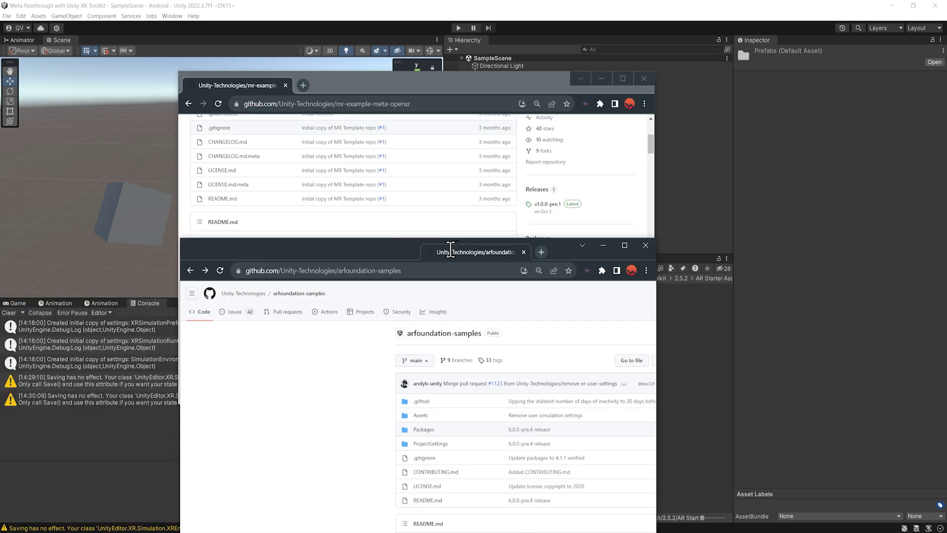
left_click_drag(463, 239, 435, 127)
scroll(240, 405, "down", 3)
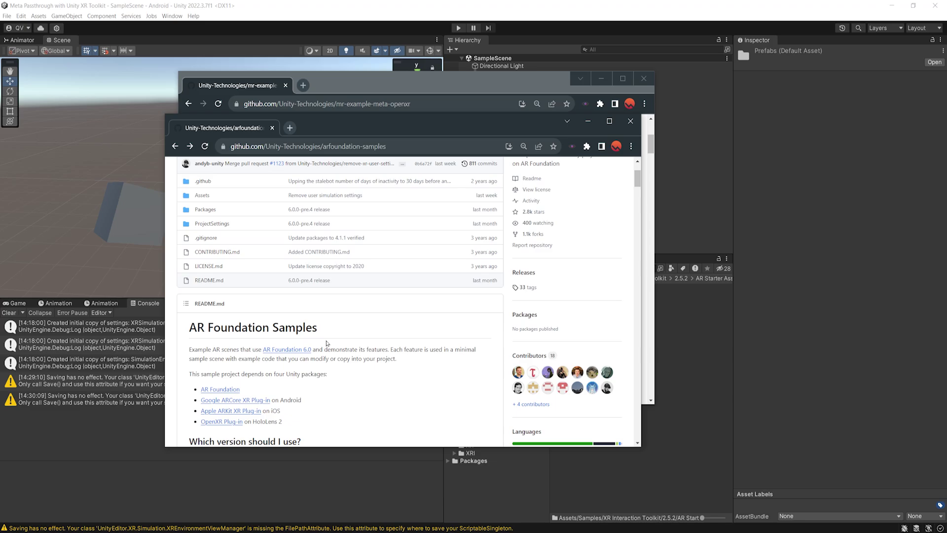
scroll(326, 344, "up", 3)
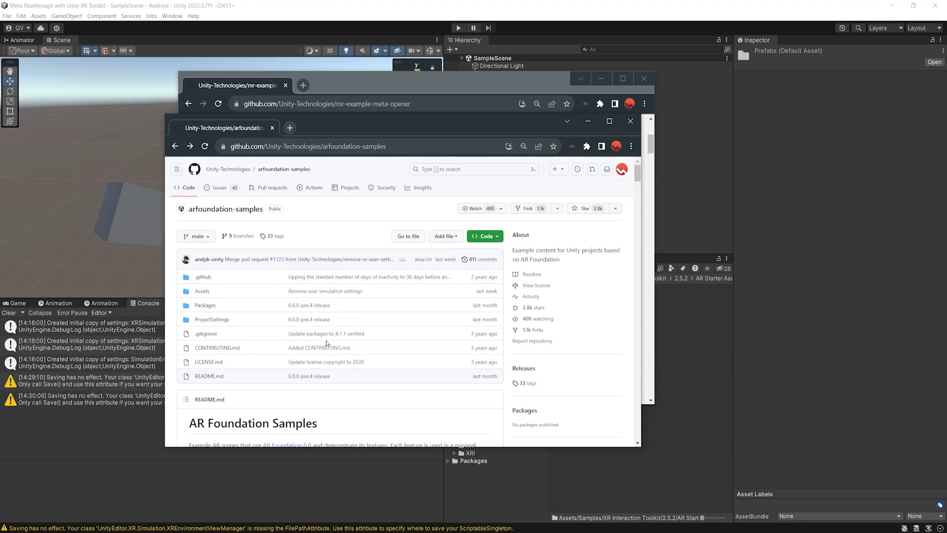
scroll(285, 319, "down", 15)
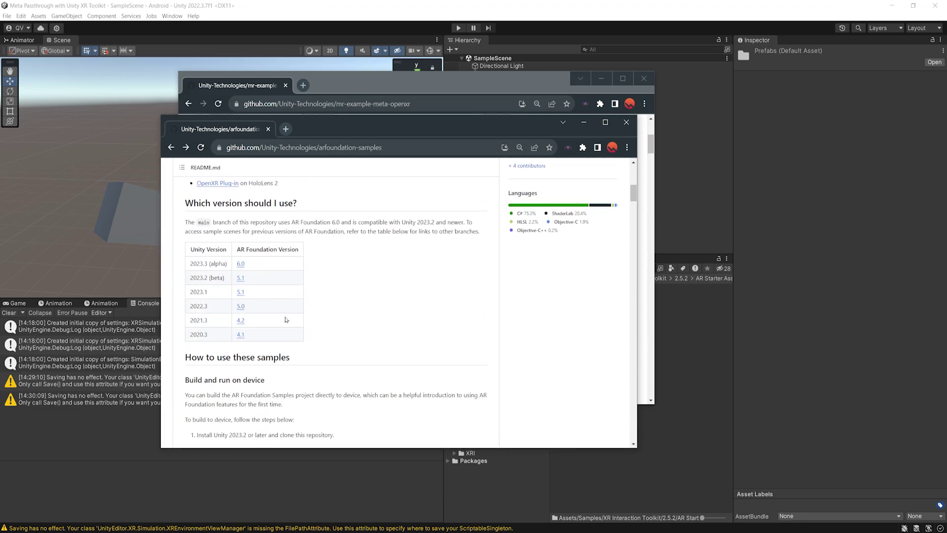
scroll(284, 316, "down", 2)
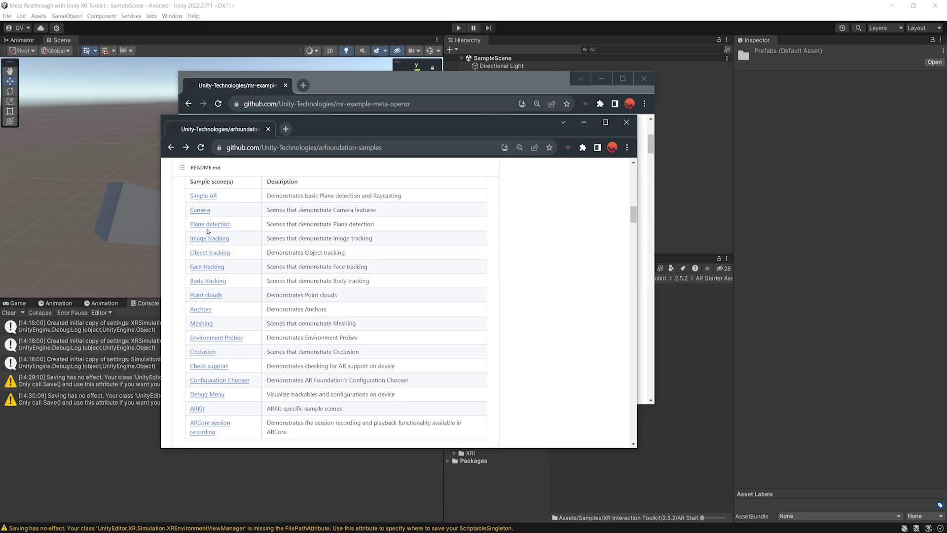
scroll(262, 266, "down", 1)
scroll(259, 306, "up", 1)
left_click(584, 122)
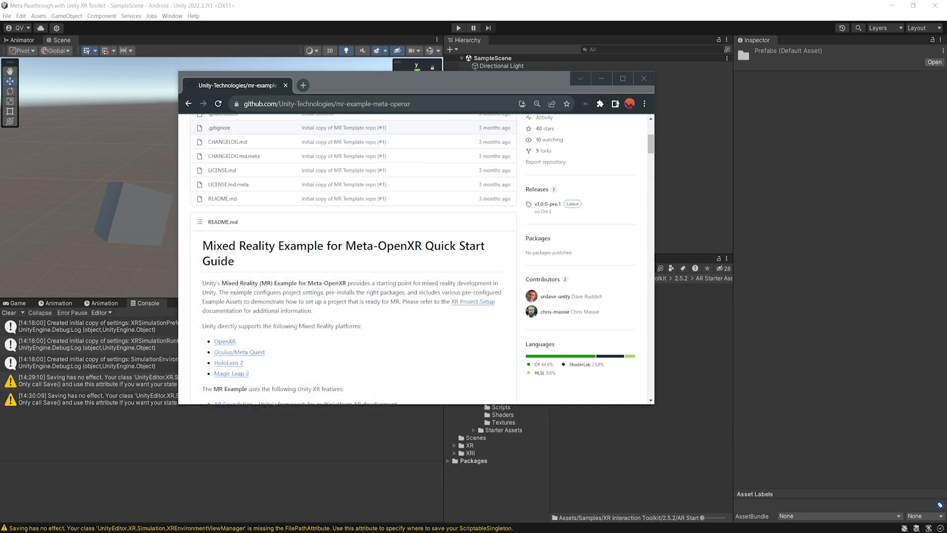
left_click(601, 78)
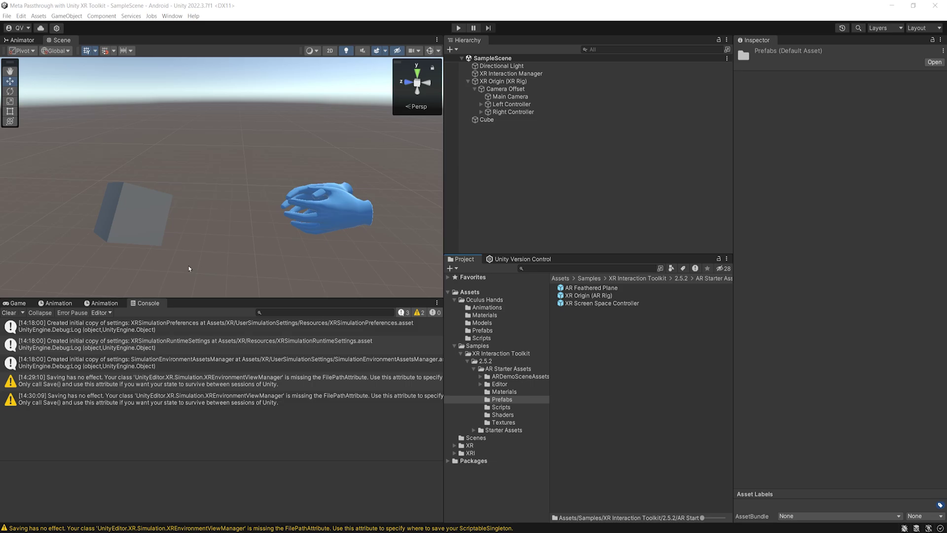
Show the Game view in place of the Console and look over the cube and hands in the scene
scroll(266, 187, "down", 2)
key("ctrl+2")
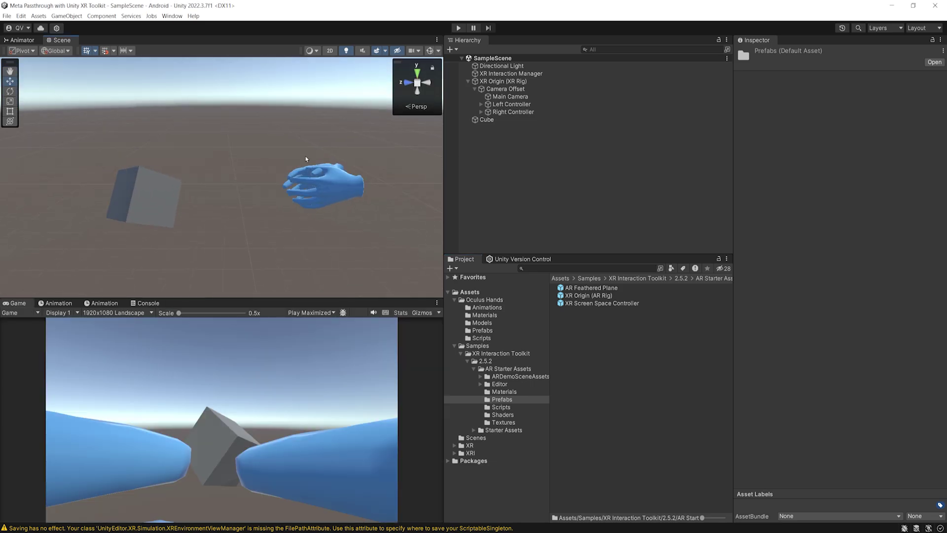
scroll(272, 192, "up", 2)
right_click_drag(271, 192, 161, 178)
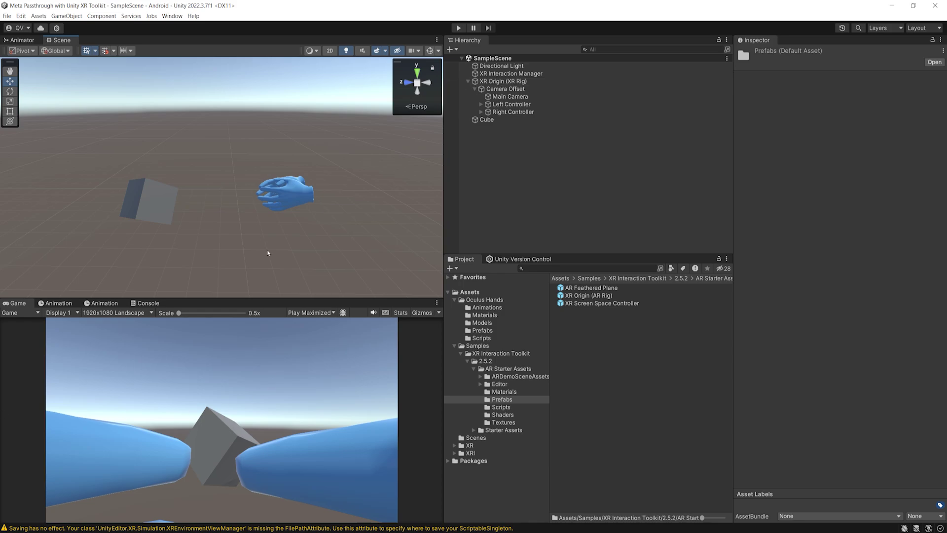
In the project's XR Plug-in Management settings, enable the Meta Quest feature group under OpenXR for Android
left_click(21, 16)
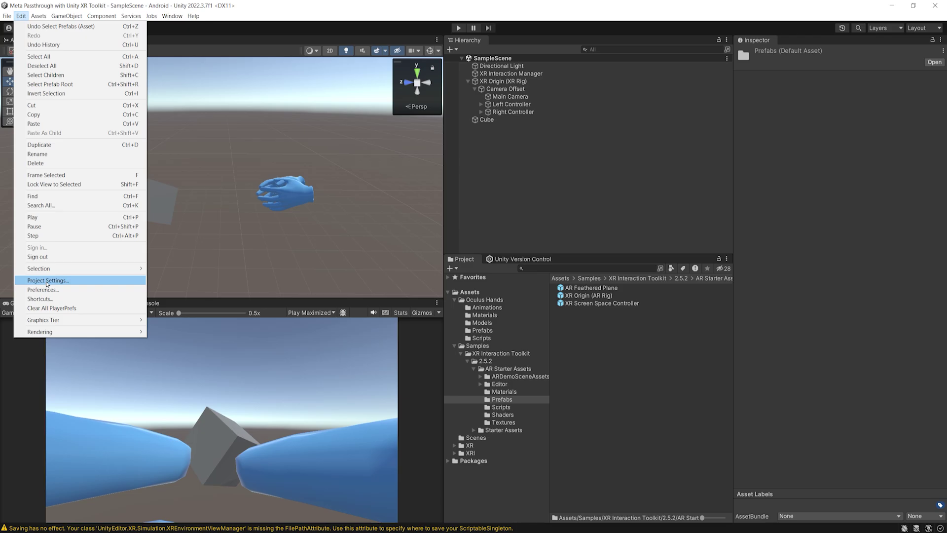
left_click(47, 280)
left_click_drag(144, 98, 210, 103)
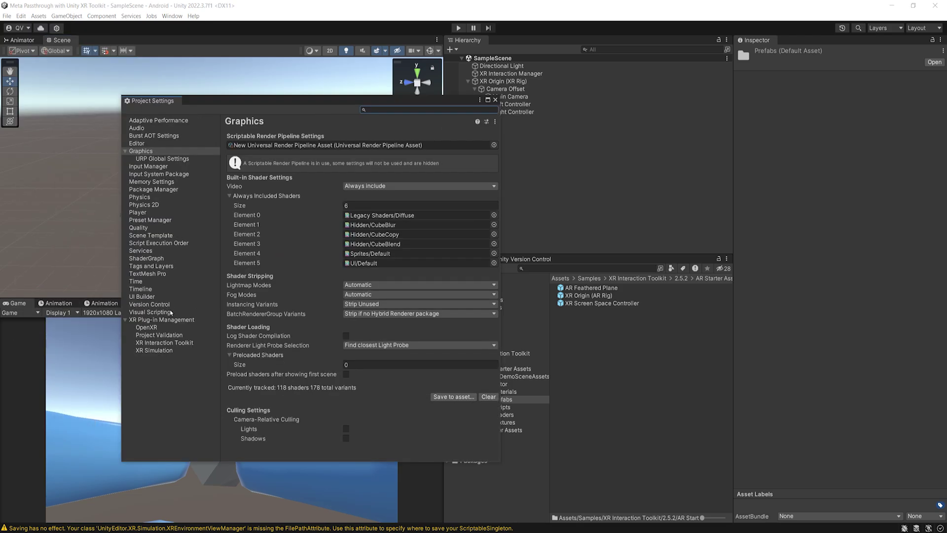
left_click(142, 322)
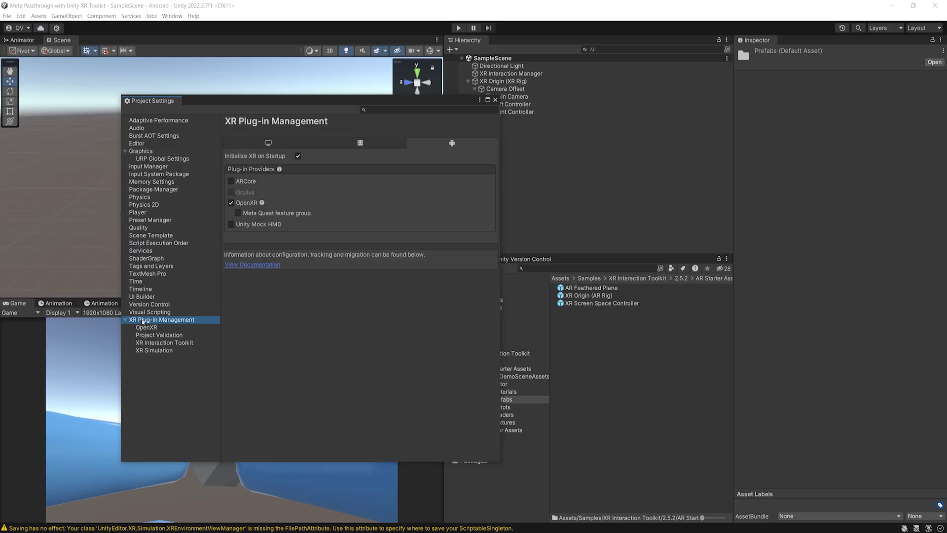
left_click(269, 144)
left_click(423, 143)
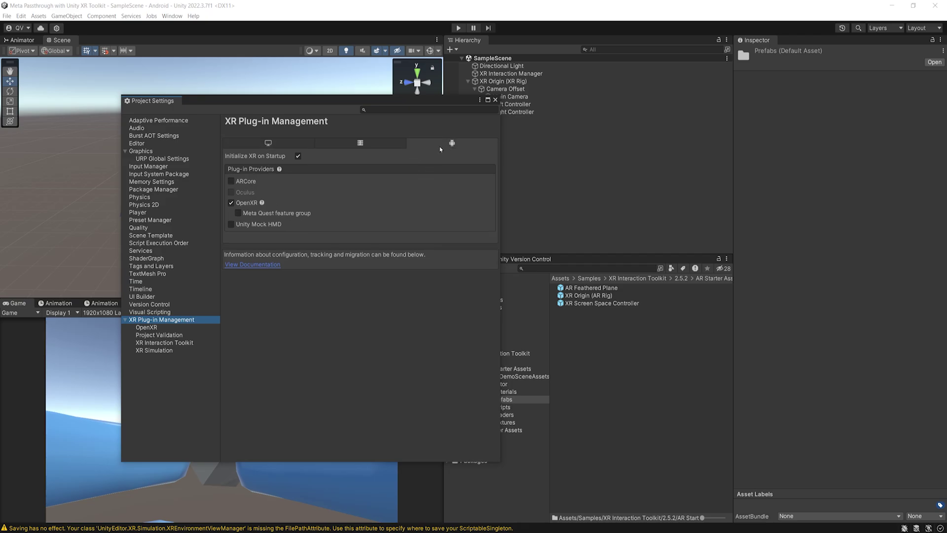
left_click(277, 143)
left_click(421, 140)
left_click(244, 215)
Check the Meta Quest Touch Pro and Oculus Touch controller interaction profiles in the Android OpenXR settings
left_click(146, 328)
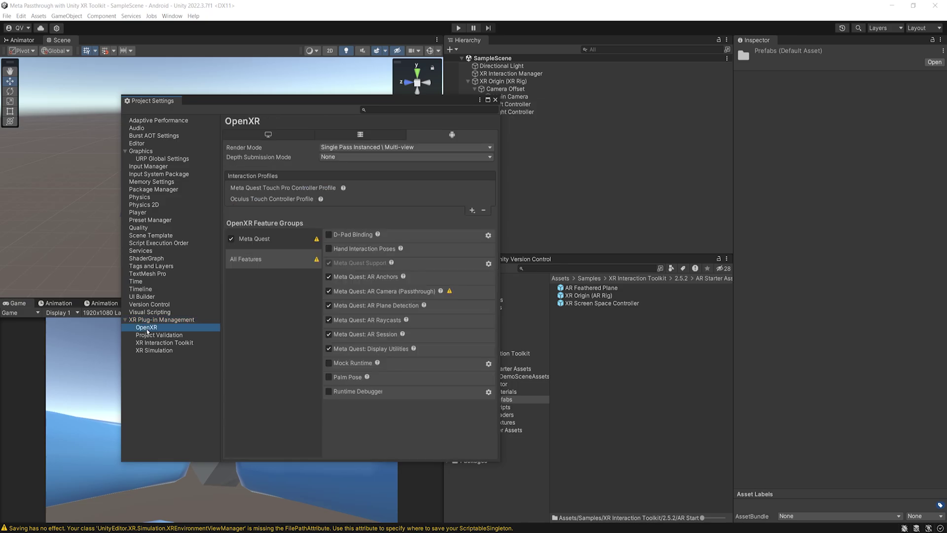
left_click(271, 188)
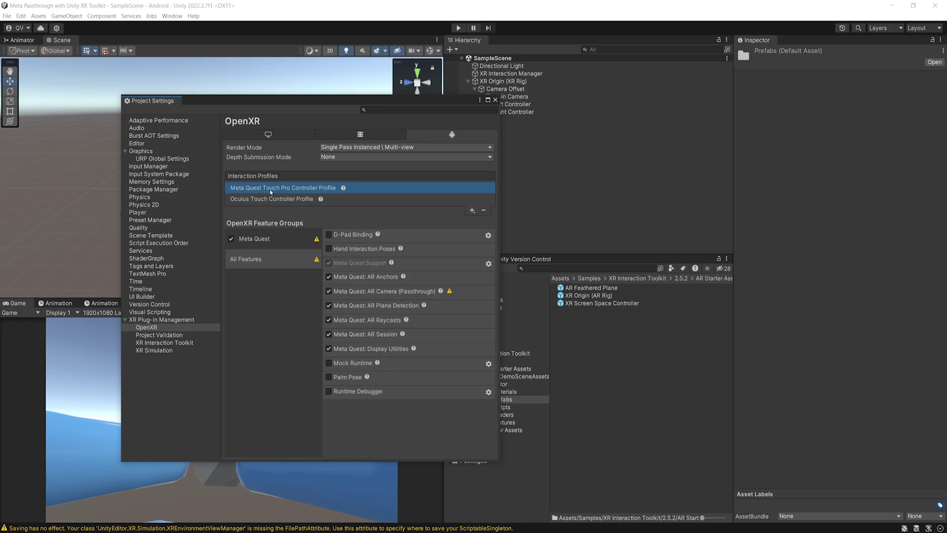
left_click(289, 201)
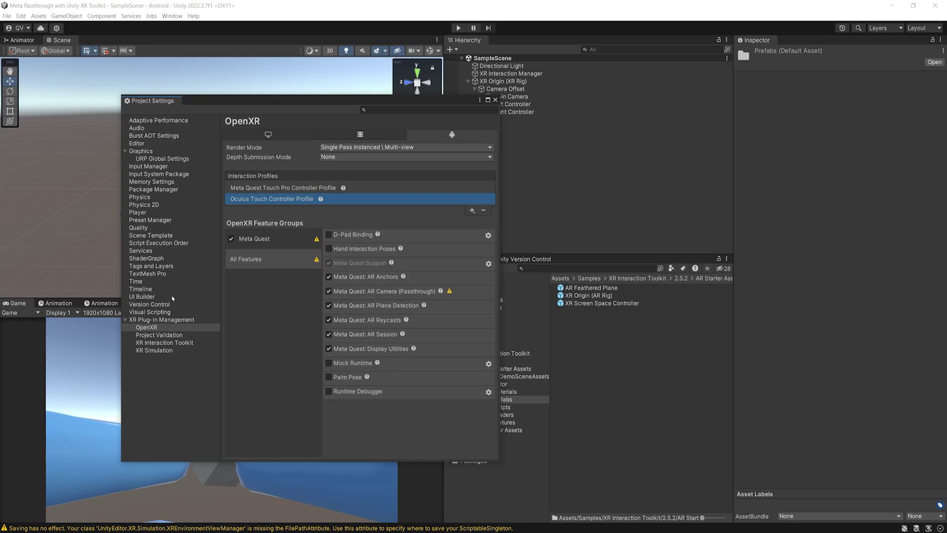
In the Android Player settings, set the color space to Linear and disable Auto Graphics API
left_click(138, 213)
scroll(264, 306, "down", 2)
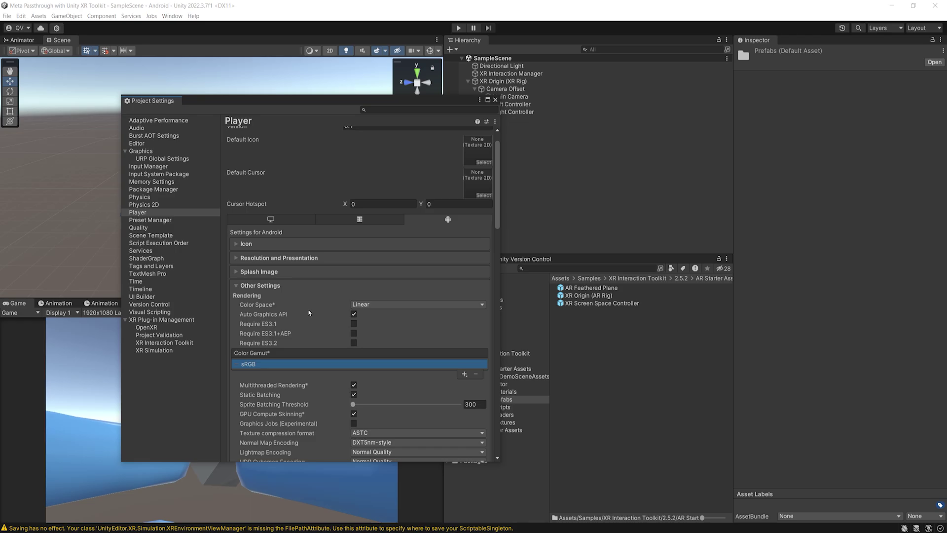
left_click(376, 305)
left_click(373, 325)
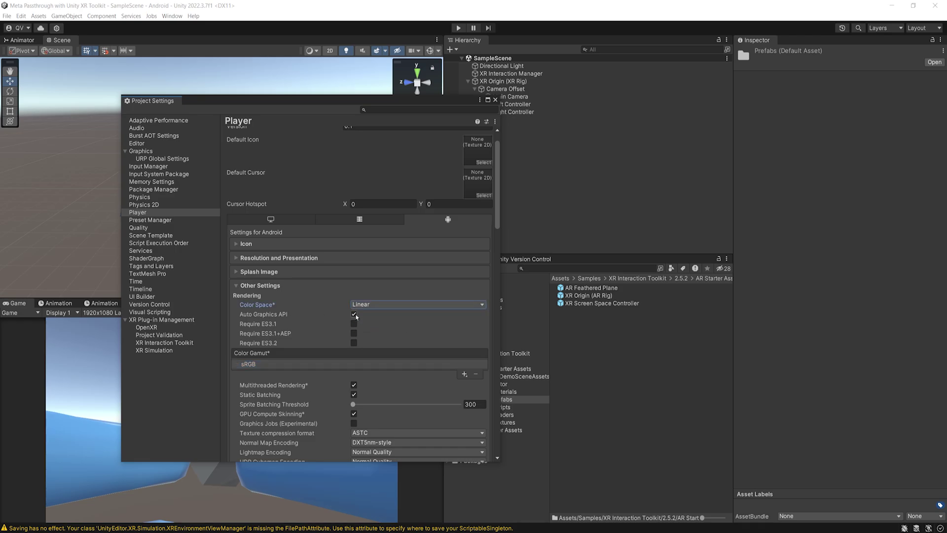
left_click(353, 315)
Check the order of Vulkan and OpenGLES3 in the Graphics APIs list of the Android Player settings
scroll(284, 347, "down", 1)
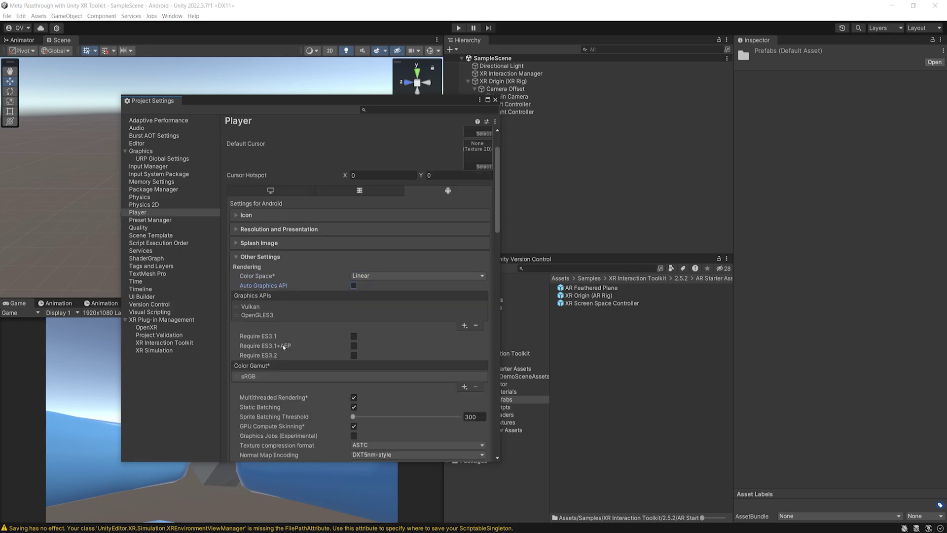
left_click(253, 306)
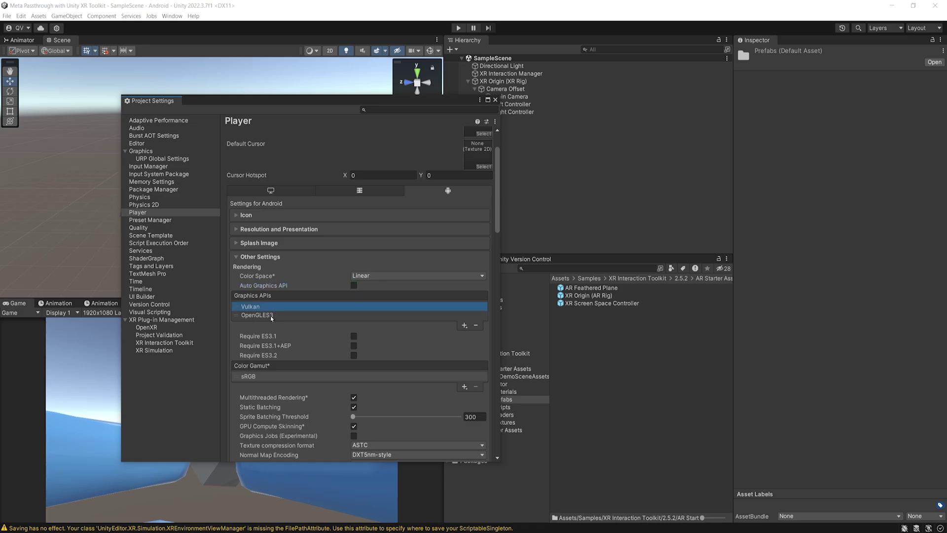
left_click(258, 316)
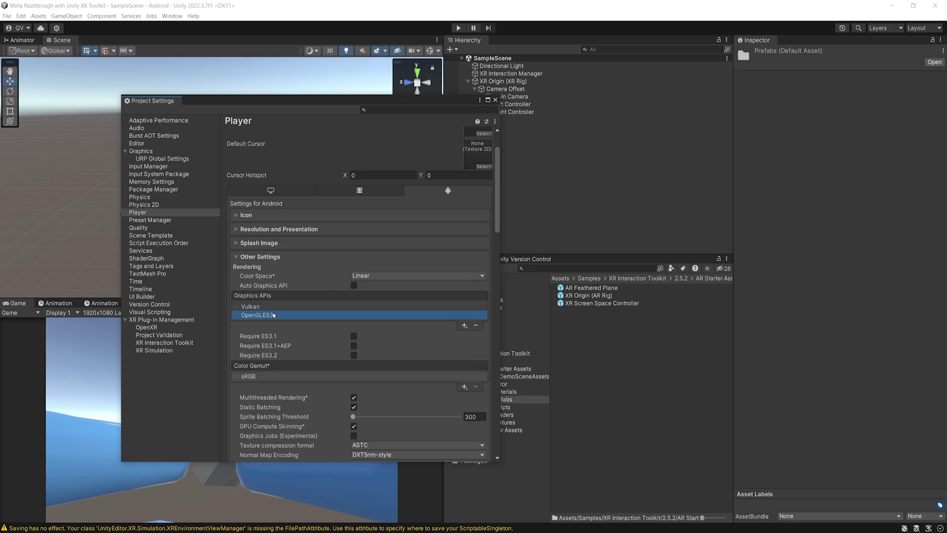
left_click_drag(237, 308, 266, 309)
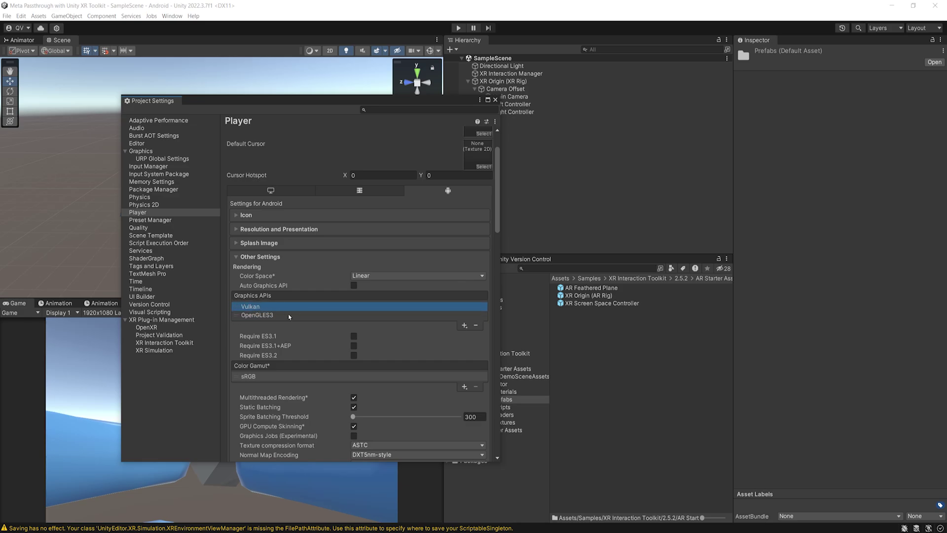
Set the minimum API level to Android 10.0 (API level 29), check the target architectures and close the Project Settings
scroll(290, 317, "down", 10)
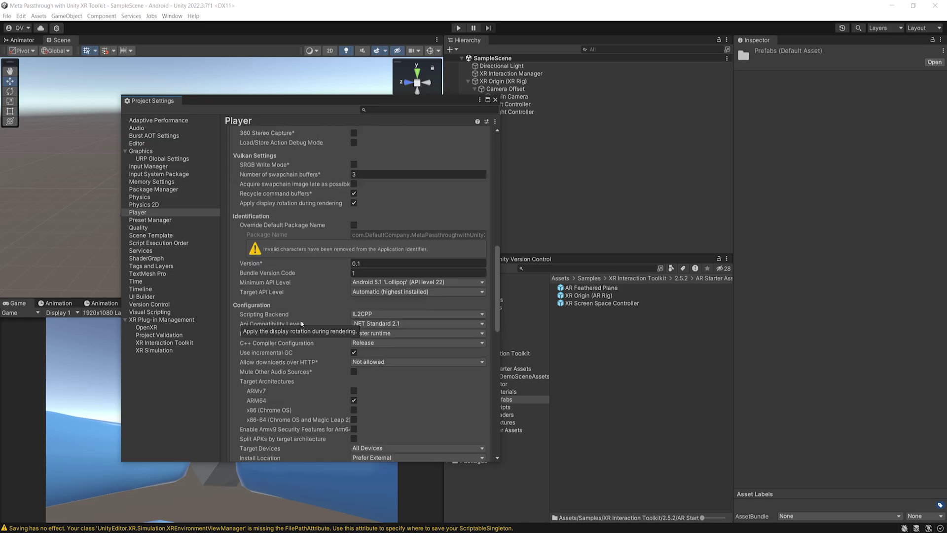
scroll(302, 324, "down", 2)
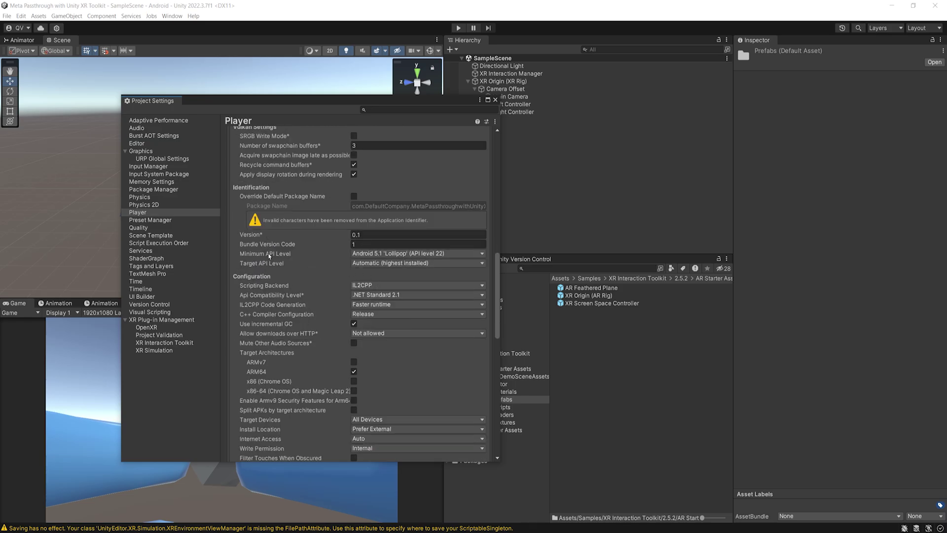
left_click(371, 256)
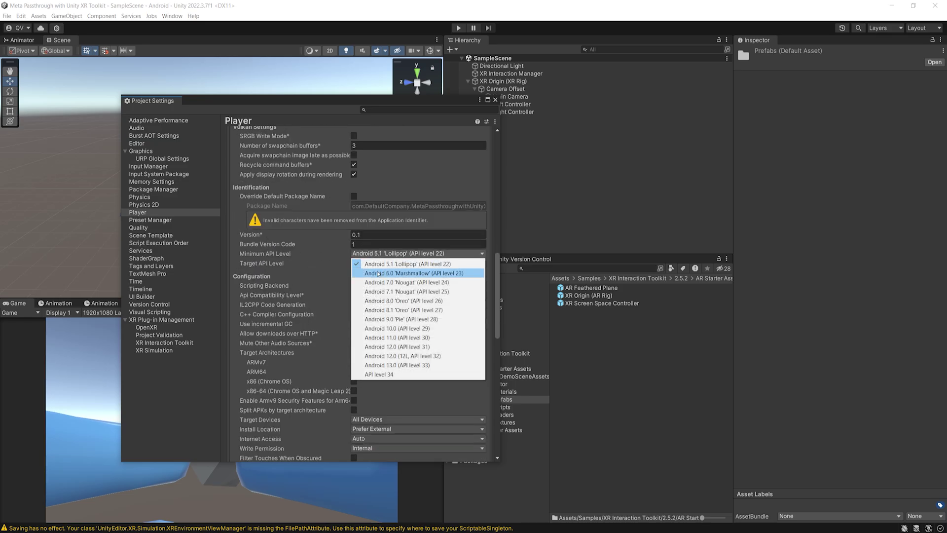
left_click(396, 328)
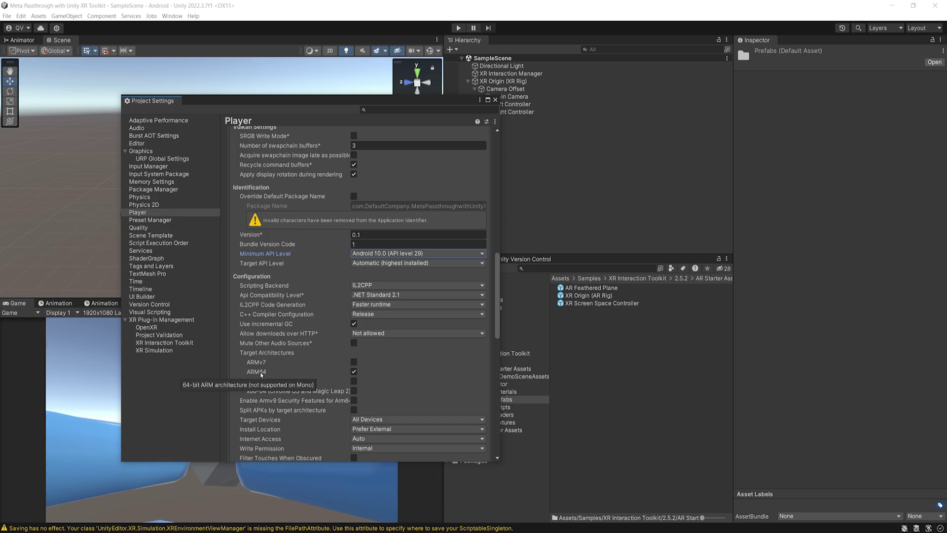
scroll(366, 375, "down", 10)
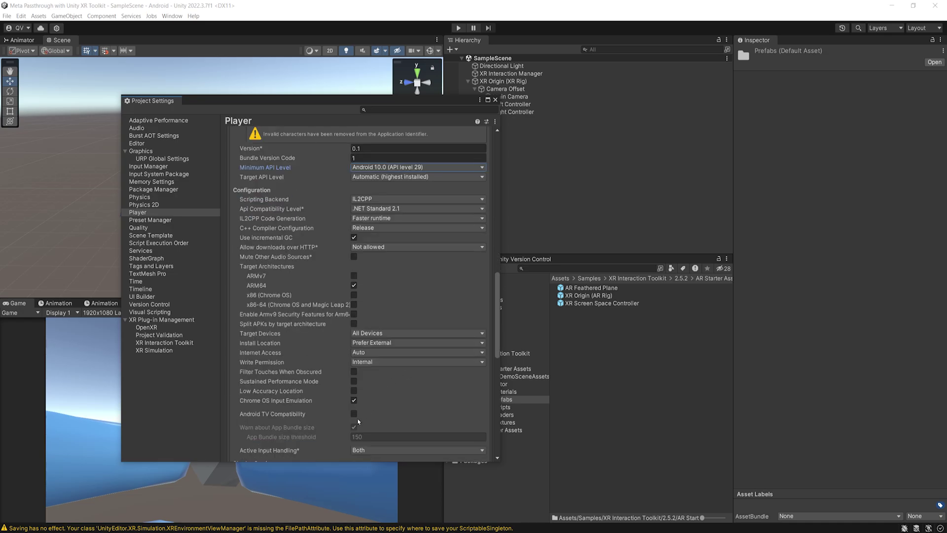
scroll(434, 267, "up", 6)
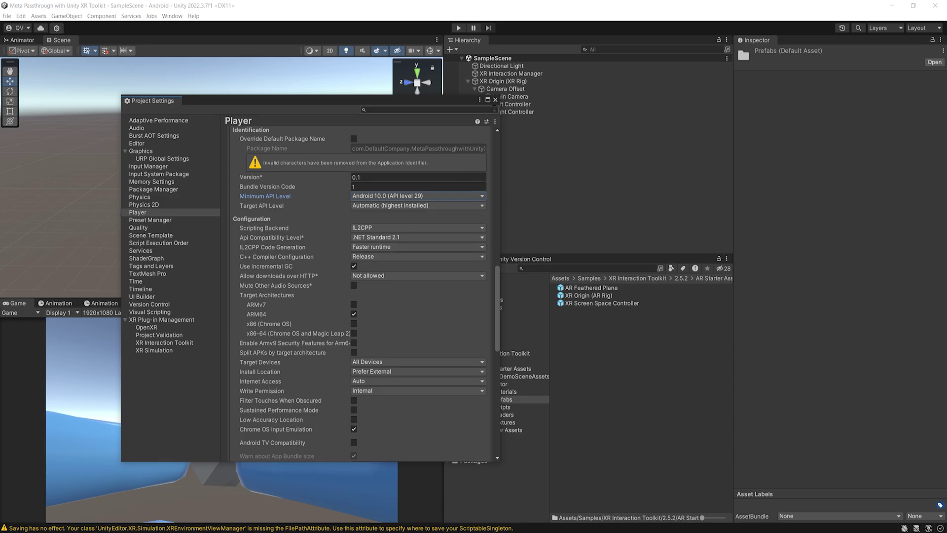
left_click(495, 100)
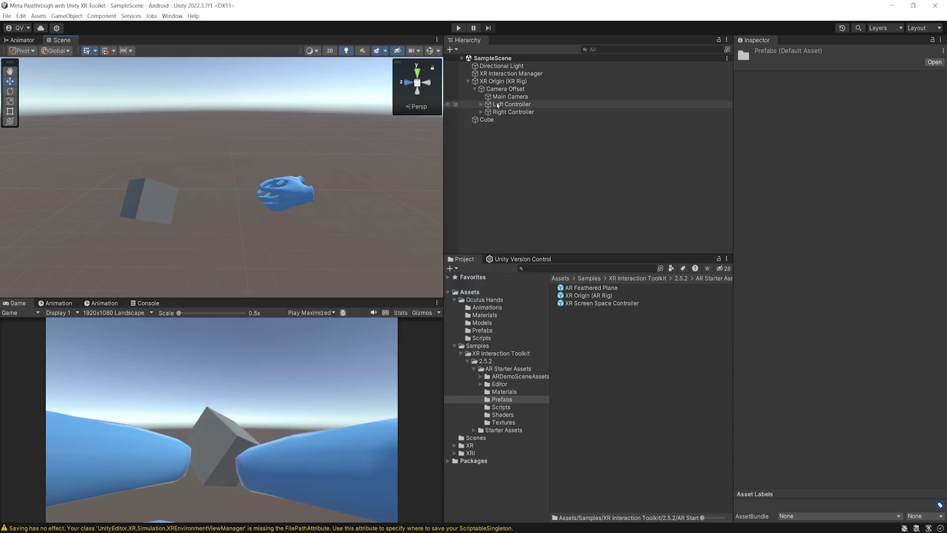
Select the cube in the scene and review its XR Grab Interactable settings
left_click(159, 184)
scroll(839, 296, "down", 8)
scroll(808, 358, "down", 10)
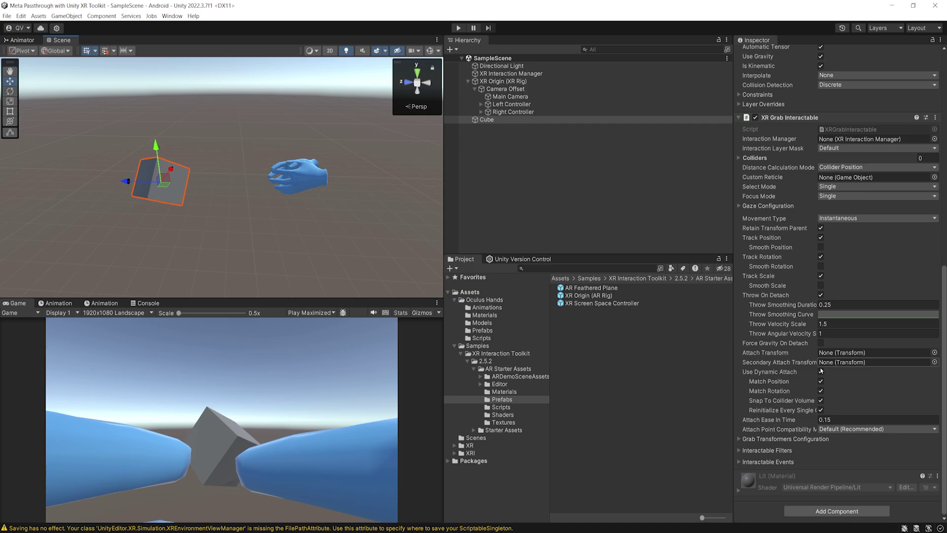
scroll(808, 358, "down", 4)
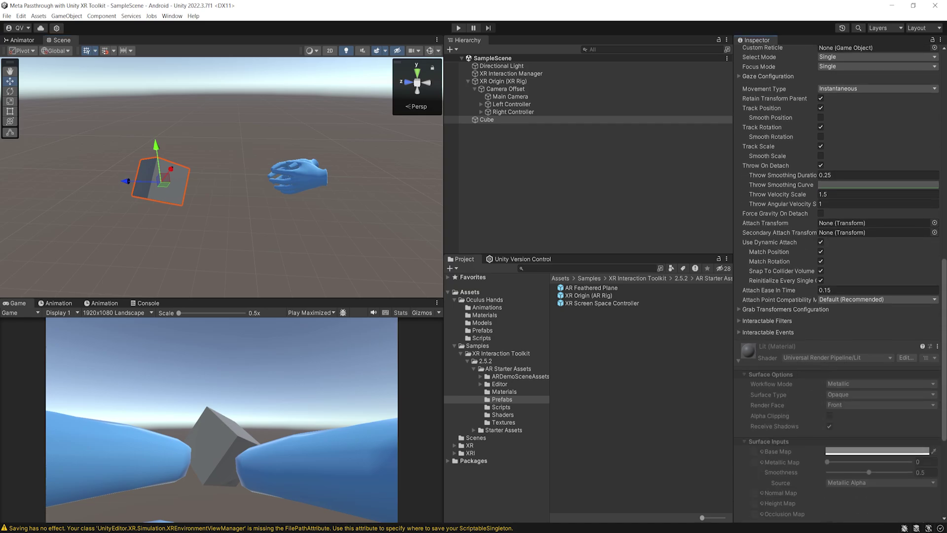
Collapse the Samples and Oculus Hands folders and locate the render pipeline asset assigned in the project's Graphics settings
left_click(455, 346)
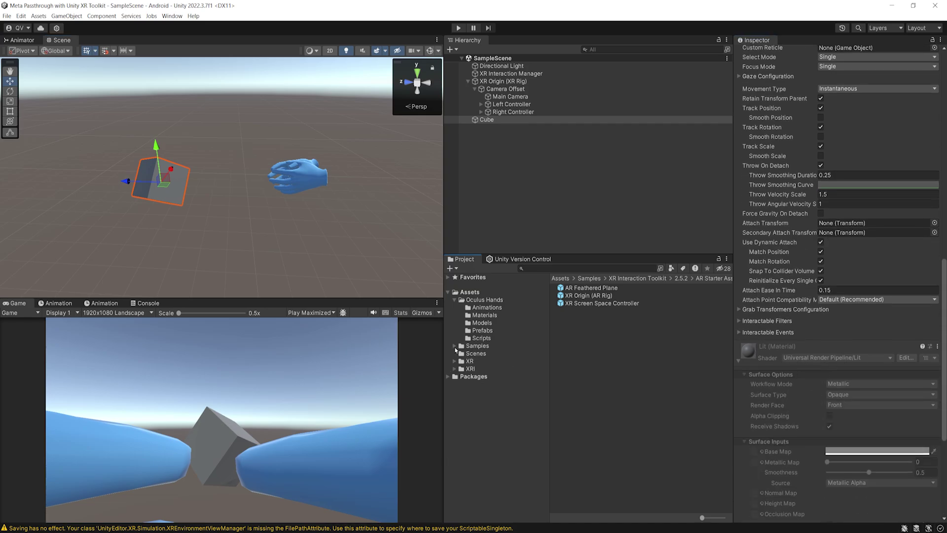
left_click(455, 300)
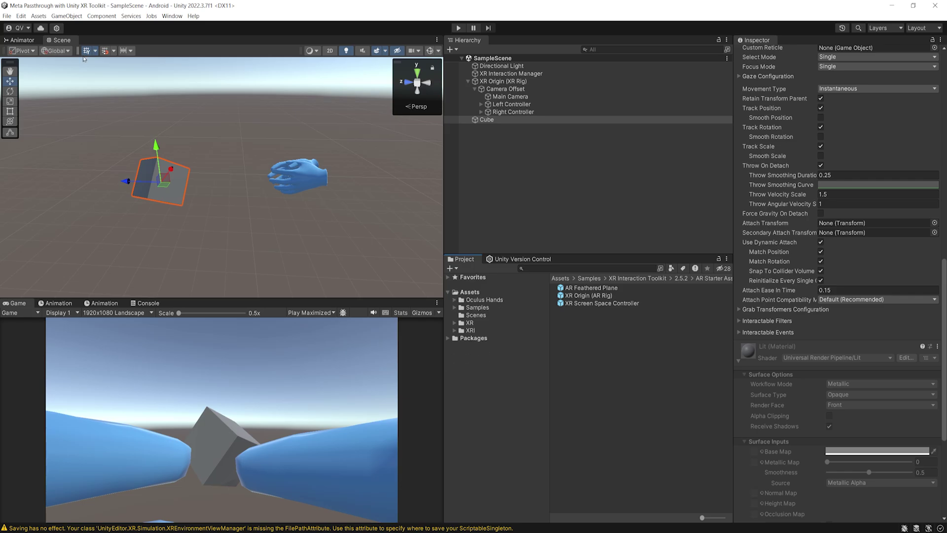
left_click(21, 16)
left_click(63, 280)
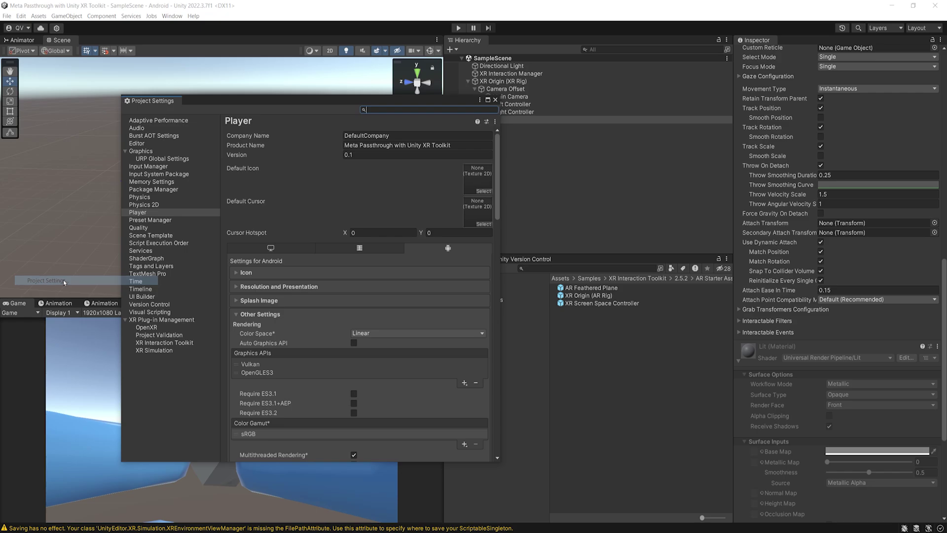
left_click(138, 152)
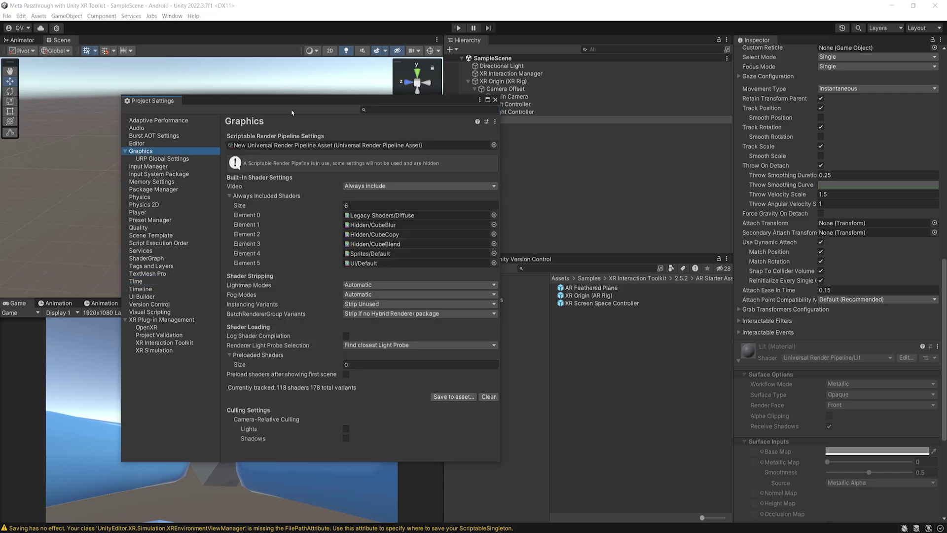
left_click_drag(298, 111, 219, 150)
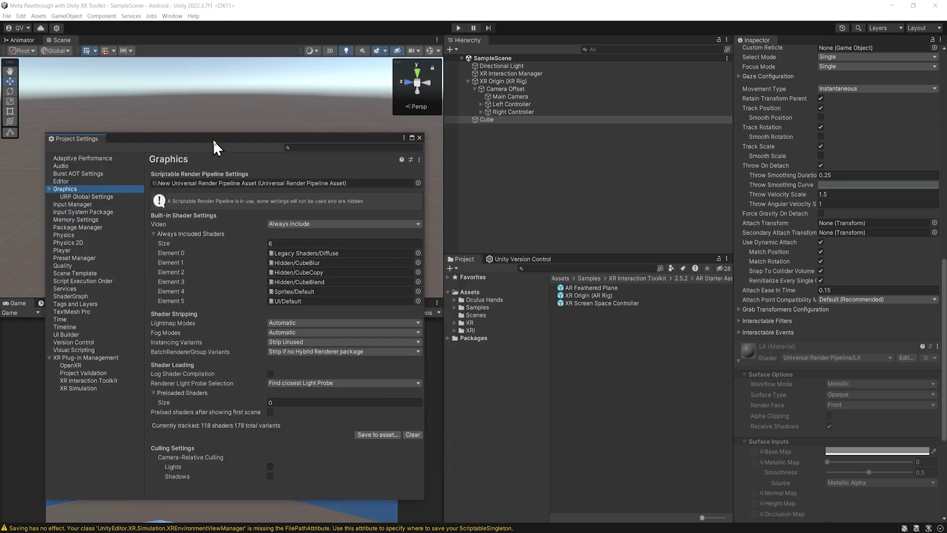
left_click(215, 184)
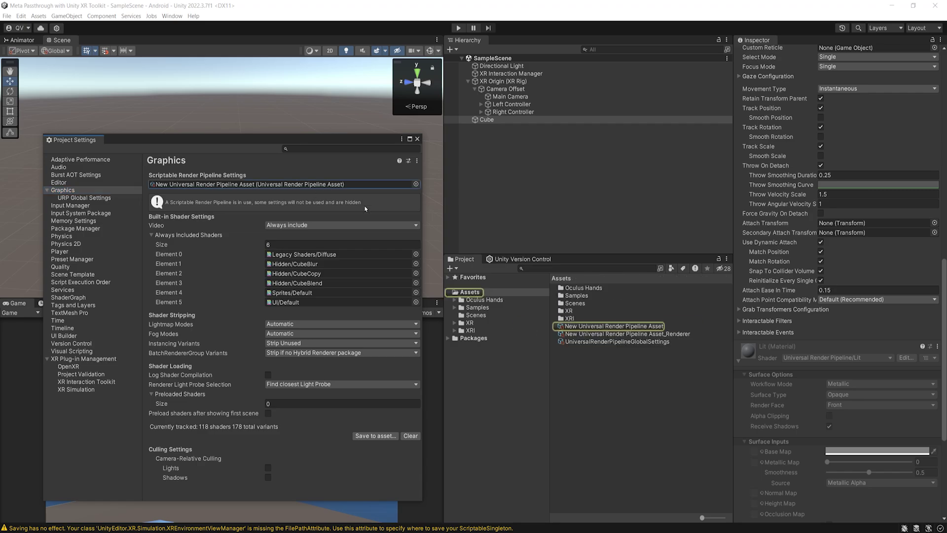
Disable Terrain Holes and HDR on the New Universal Render Pipeline Asset
left_click(593, 327)
scroll(788, 192, "up", 3)
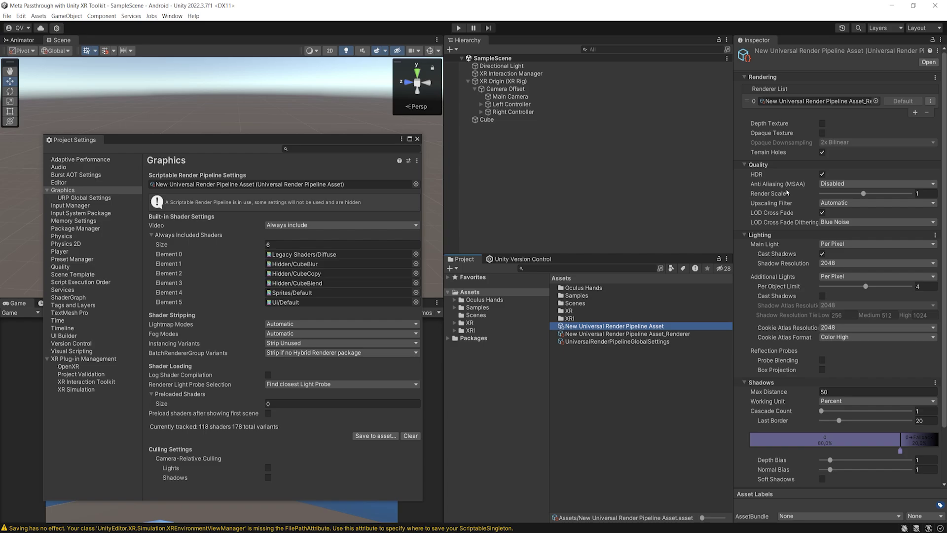
left_click(822, 152)
left_click(822, 174)
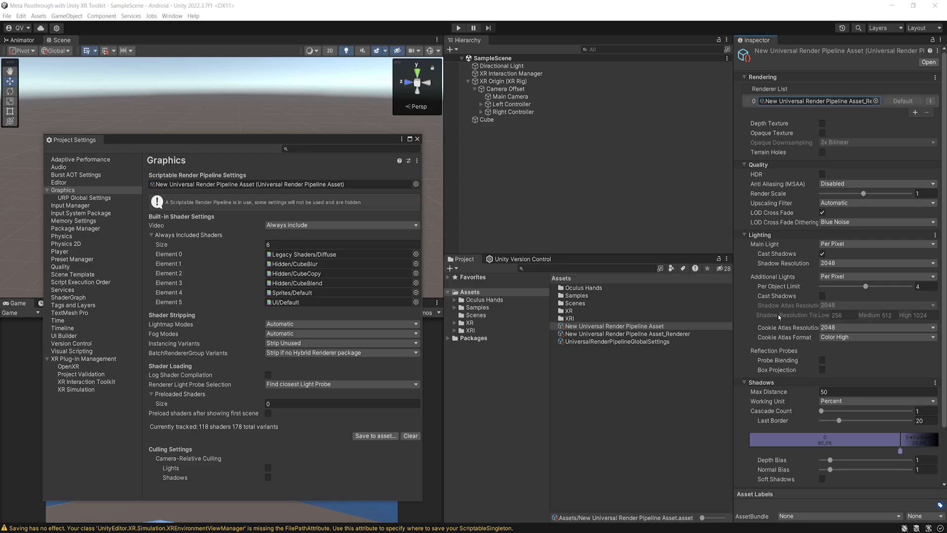
Disable post-processing on the renderer used by the Universal Render Pipeline asset and close the Project Settings
left_click(790, 102)
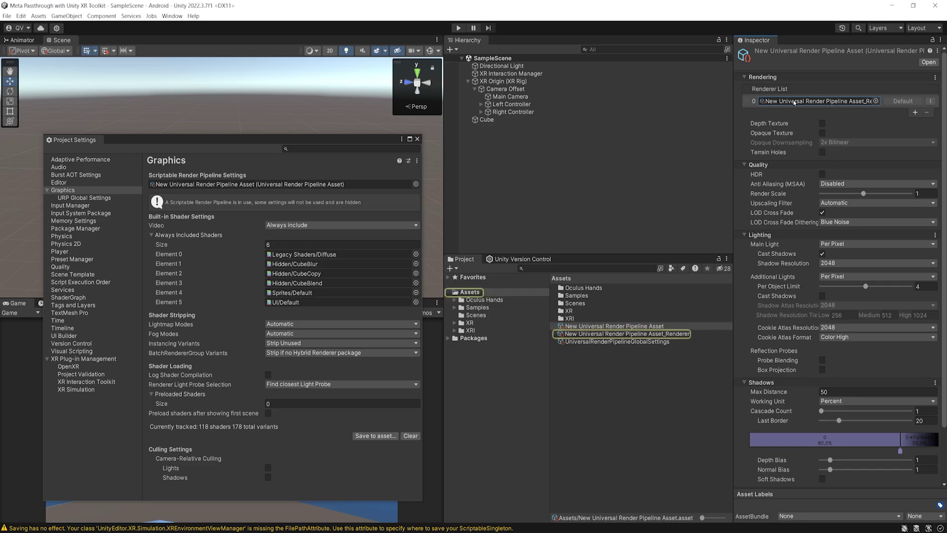
left_click(590, 335)
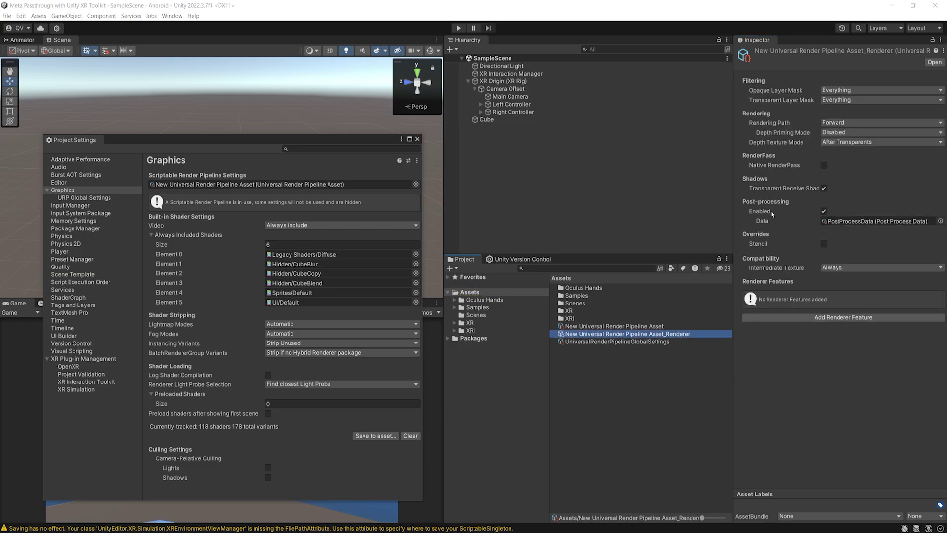
left_click(823, 211)
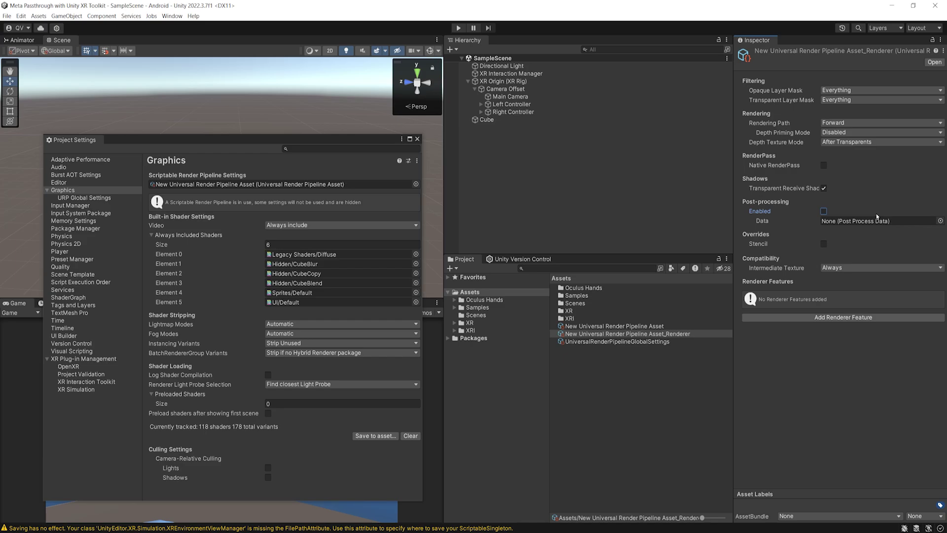
left_click_drag(263, 139, 246, 119)
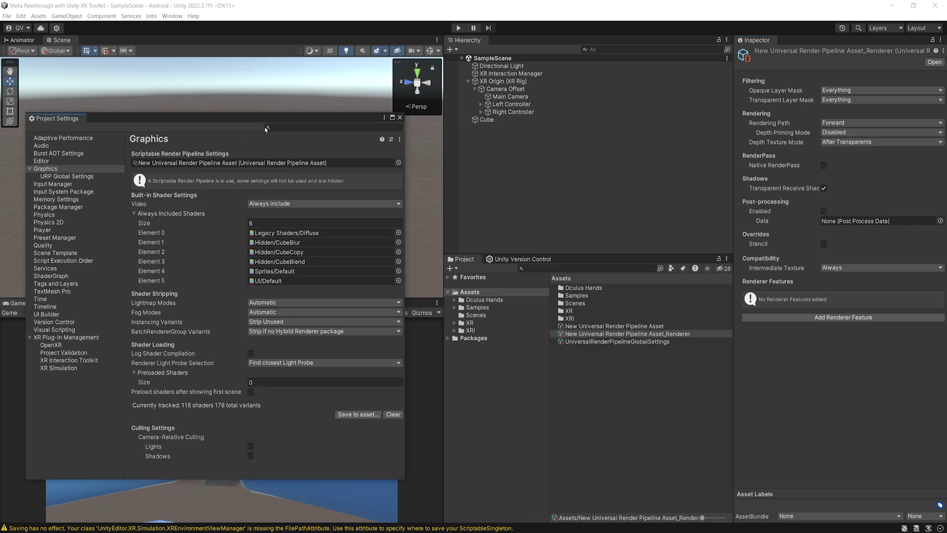
left_click(268, 126)
left_click_drag(357, 121, 361, 112)
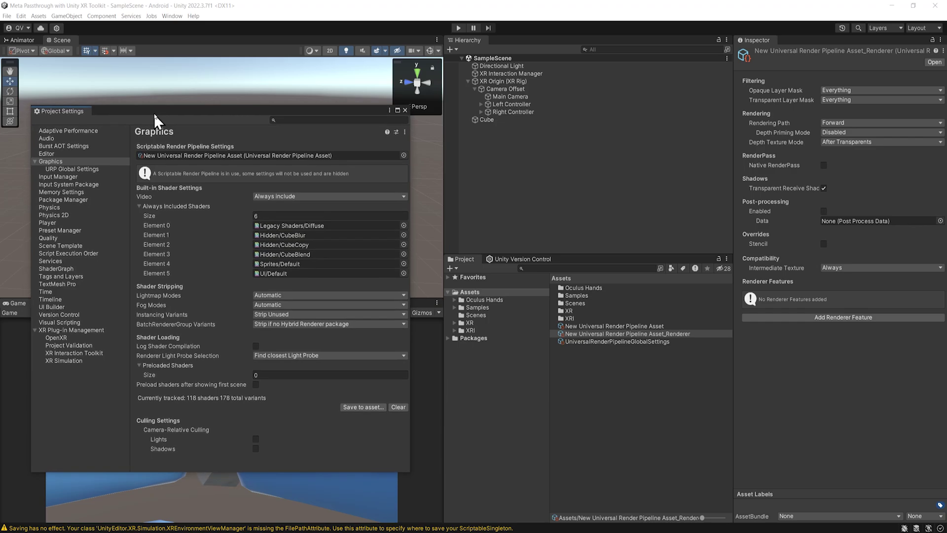
left_click(404, 109)
scroll(237, 180, "down", 3)
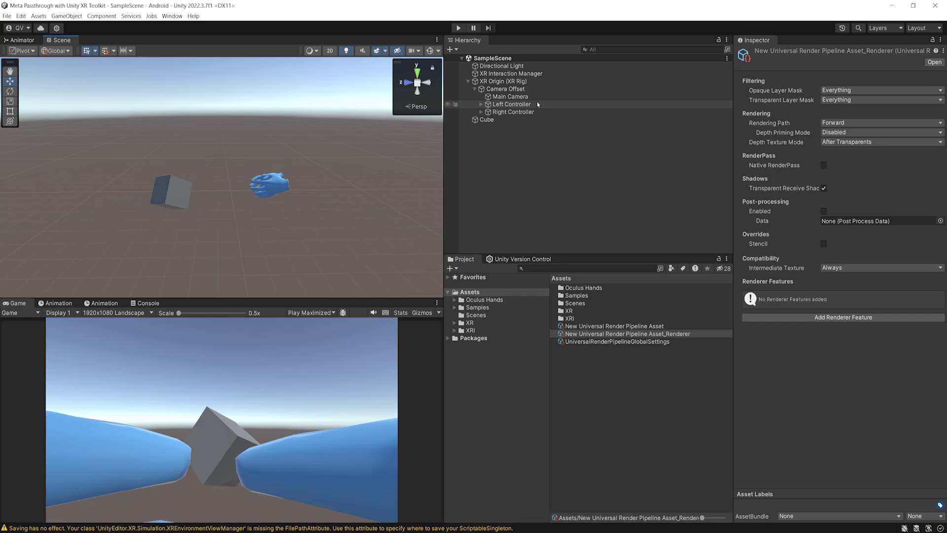
Add an XR AR Session object at the root of SampleScene, keeping its default name
left_click(508, 81)
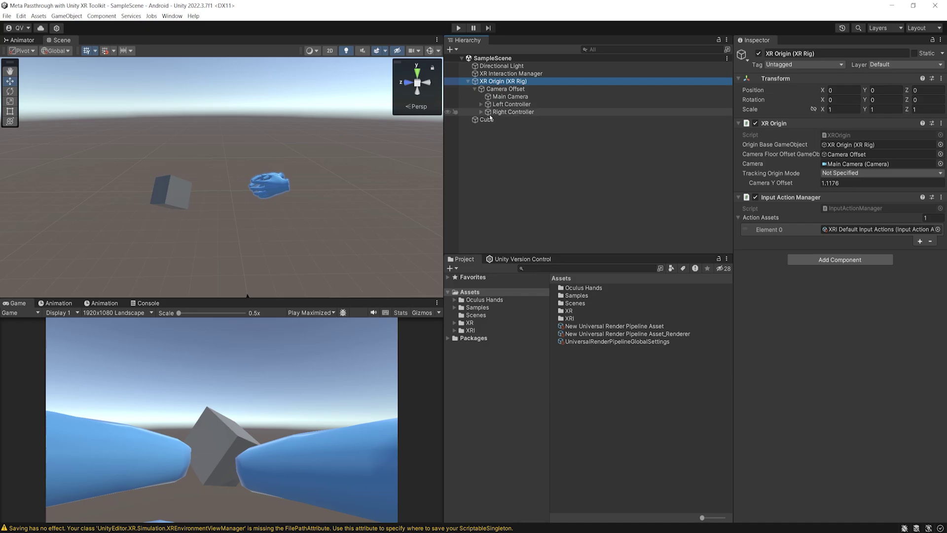
left_click(472, 143)
right_click(474, 143)
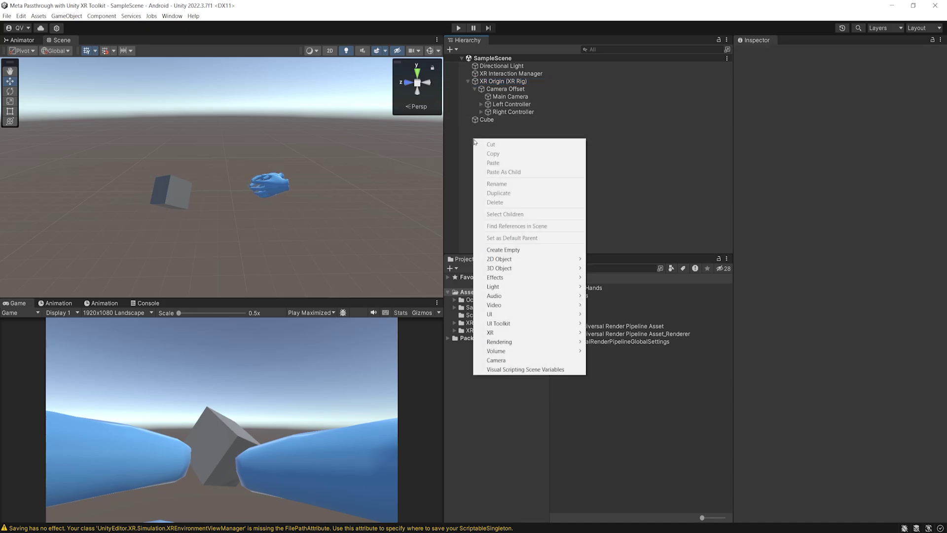
mouse_move(534, 333)
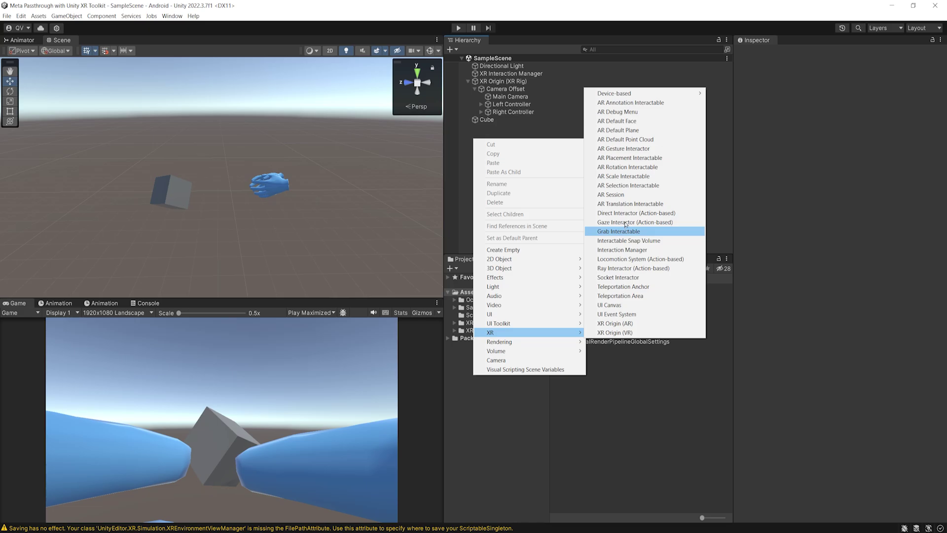
left_click(616, 200)
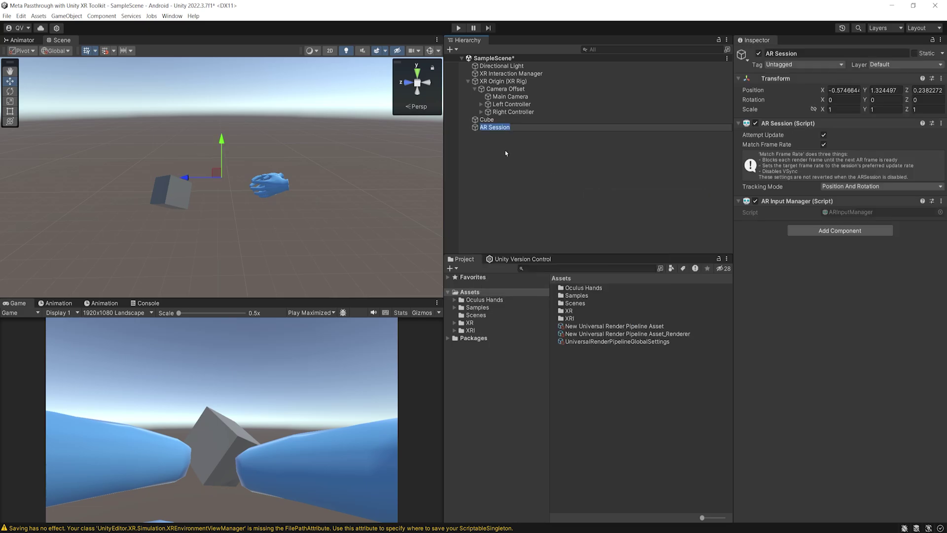
left_click(492, 129)
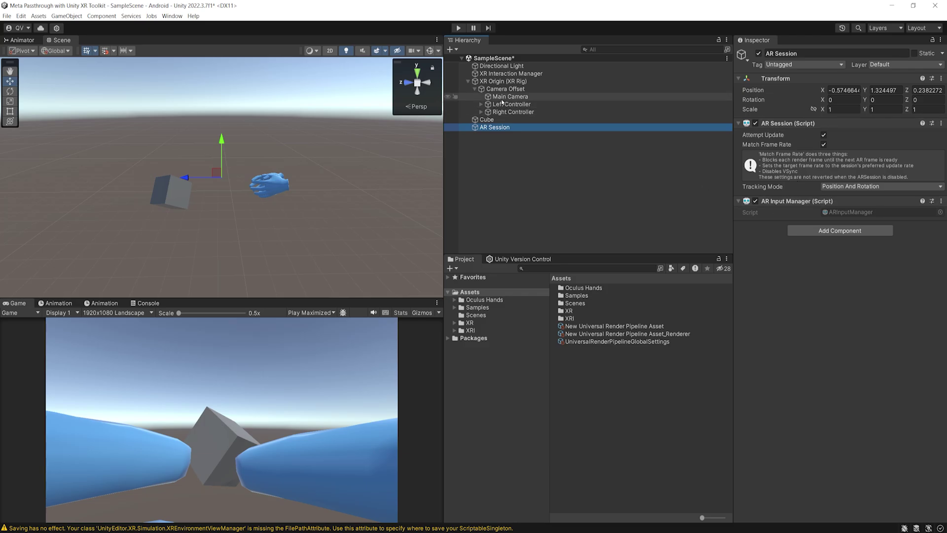
Add an AR Plane Manager component to the XR Origin (XR Rig) object
left_click(489, 83)
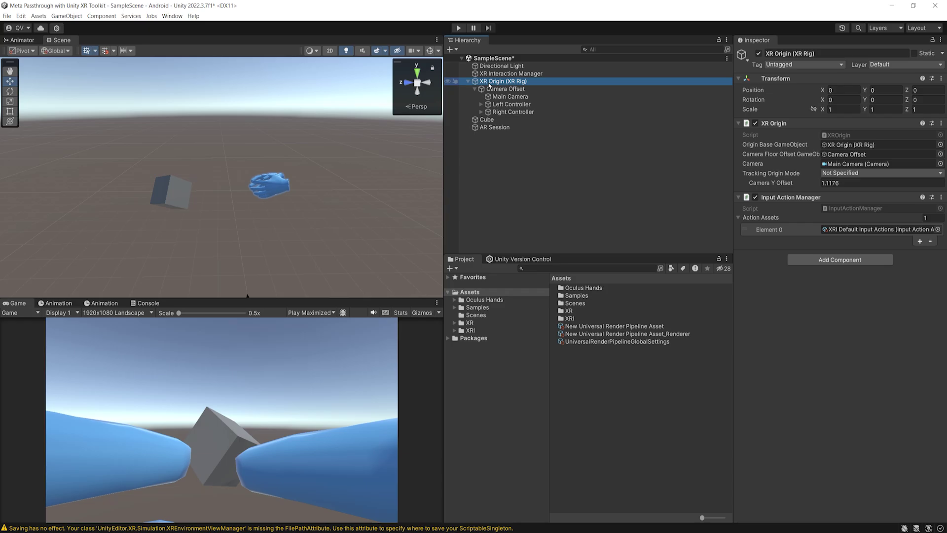
left_click(806, 262)
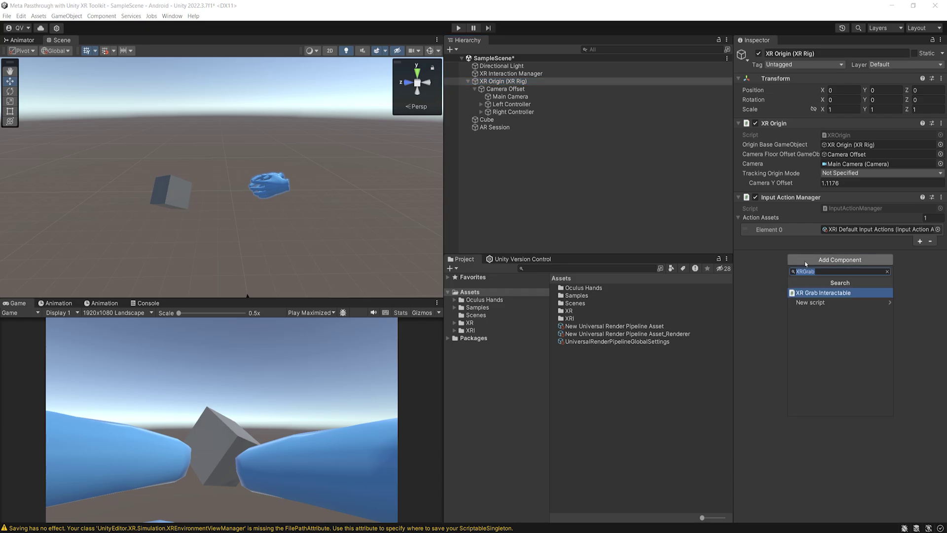
type("ARPlane")
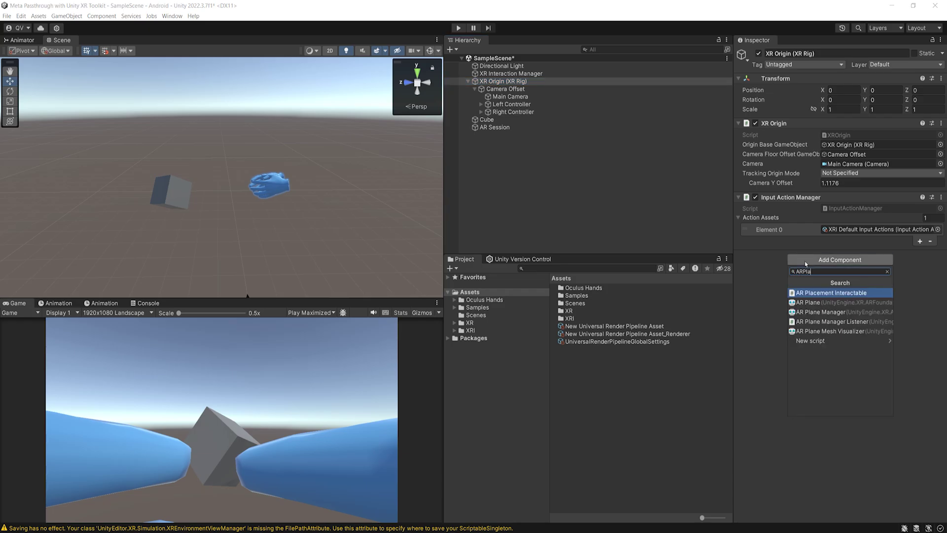
left_click(817, 302)
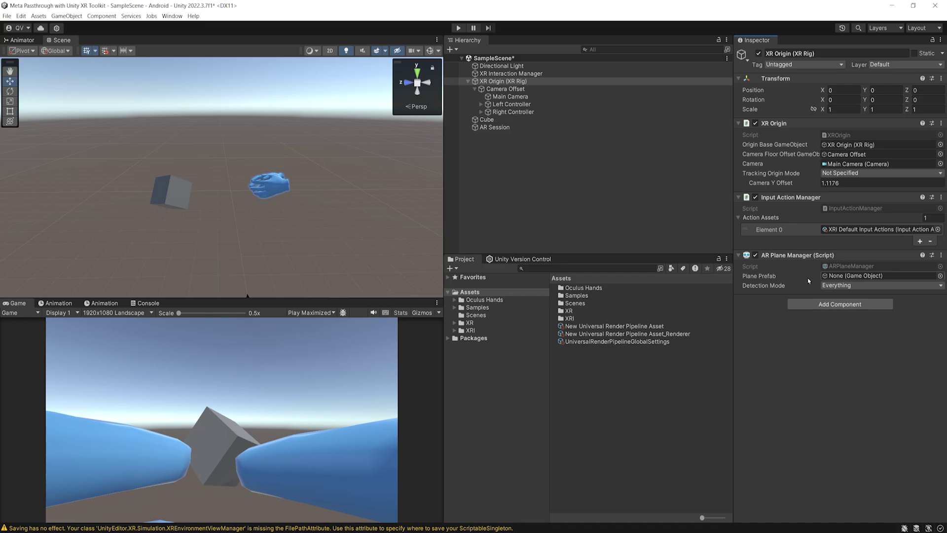
Assign the AR Feathered Plane prefab as the AR Plane Manager's Plane Prefab and save the scene
left_click(891, 276)
type("Plane")
left_click_drag(543, 267, 366, 227)
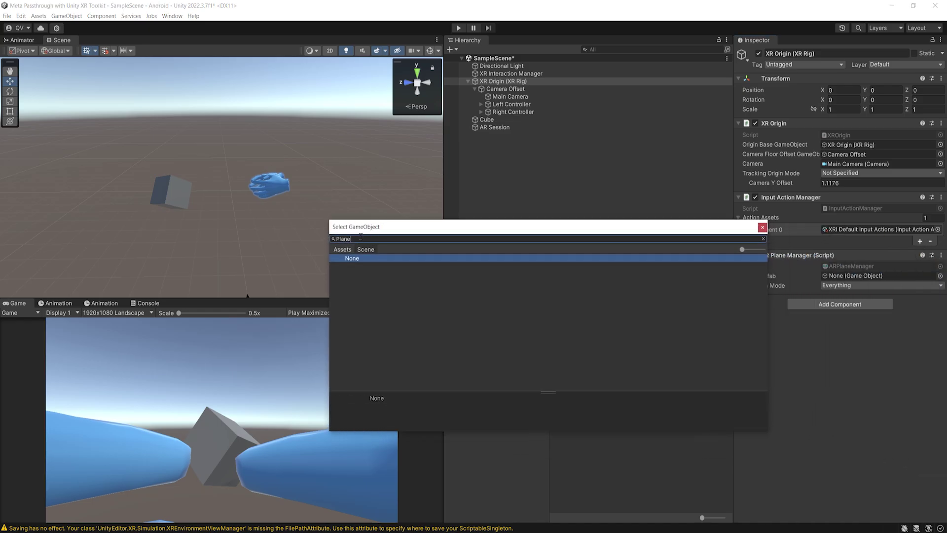
left_click(342, 250)
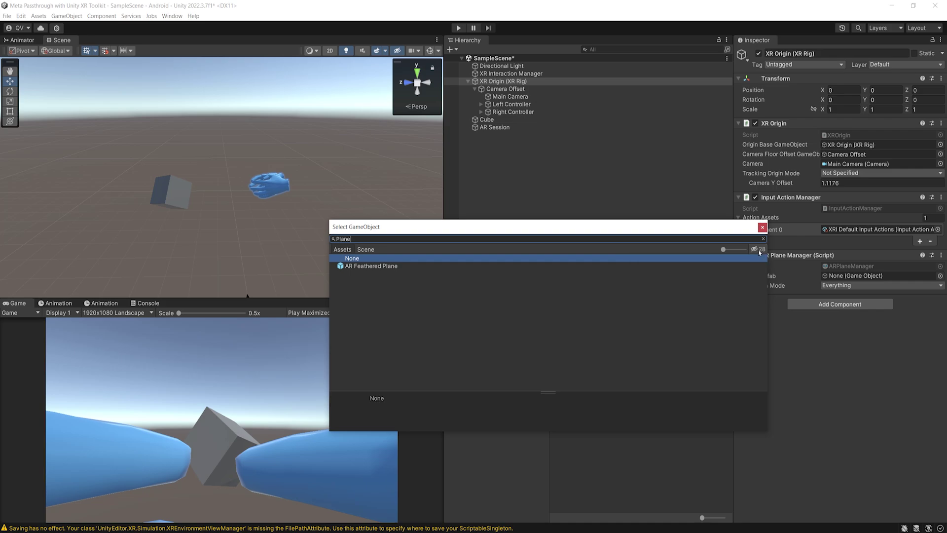
left_click(359, 267)
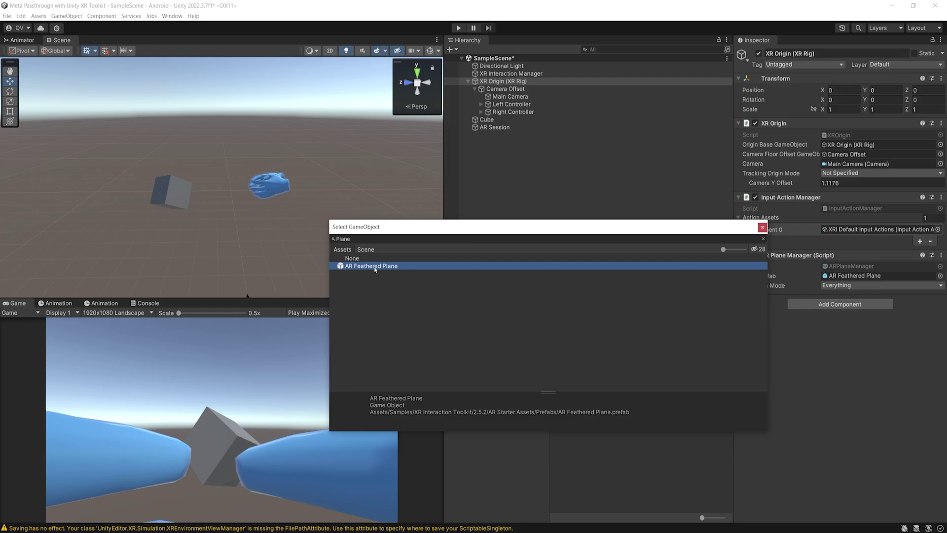
double_click(375, 269)
key("ctrl+s")
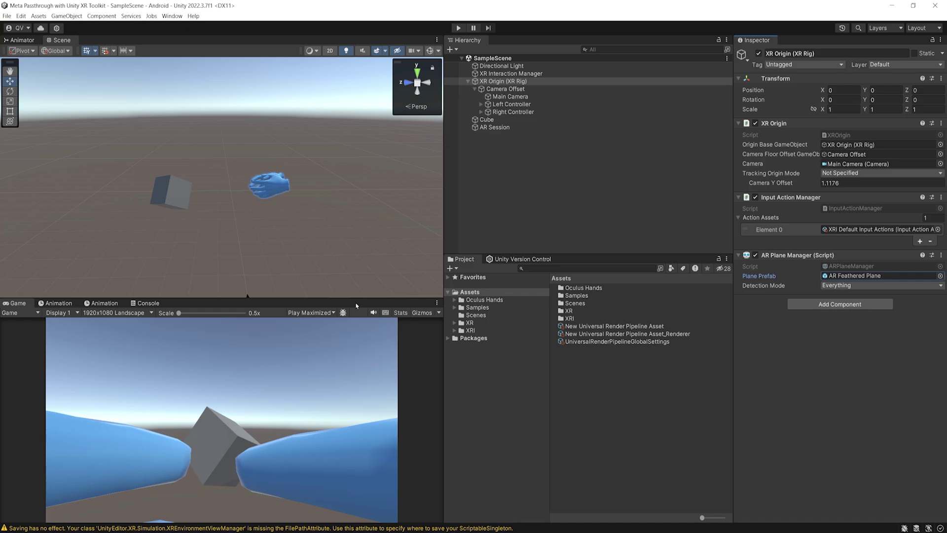
Set the Main Camera's environment background type to Solid Color
left_click(515, 97)
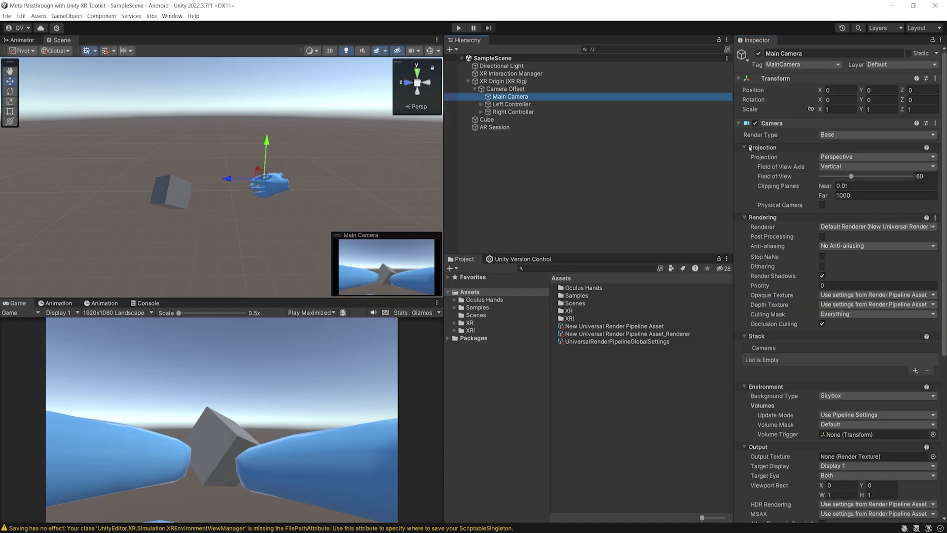
scroll(829, 351, "down", 5)
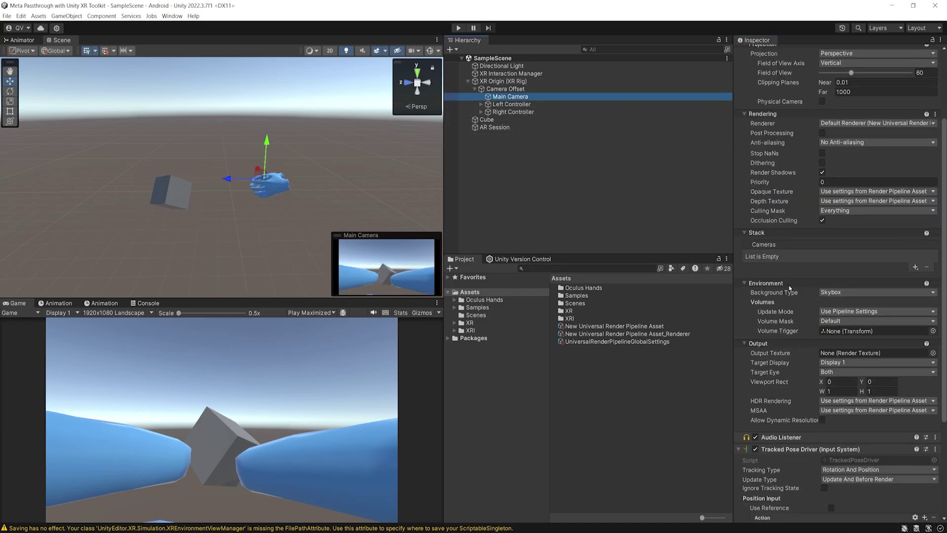
left_click(836, 292)
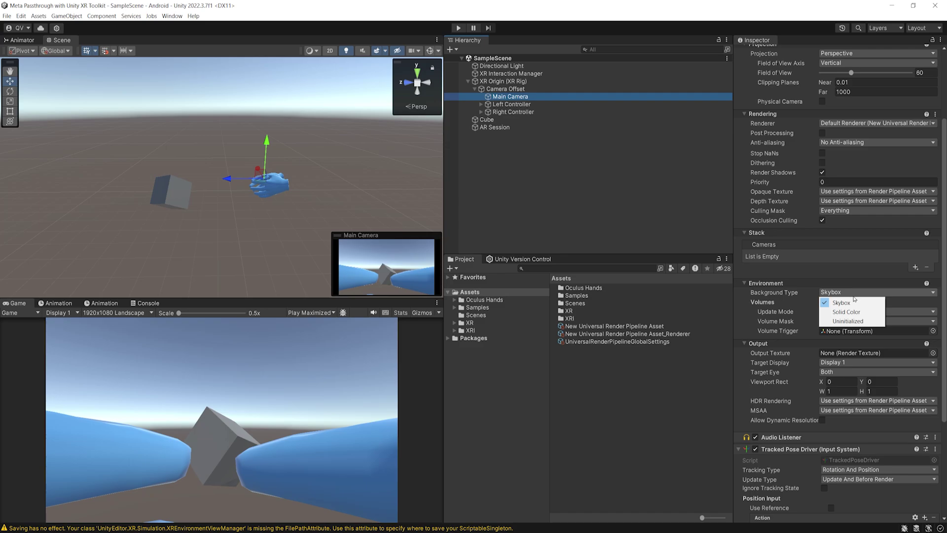
left_click(856, 312)
Set the Main Camera's background colour to black with R, G, B and alpha all at 0
left_click(854, 302)
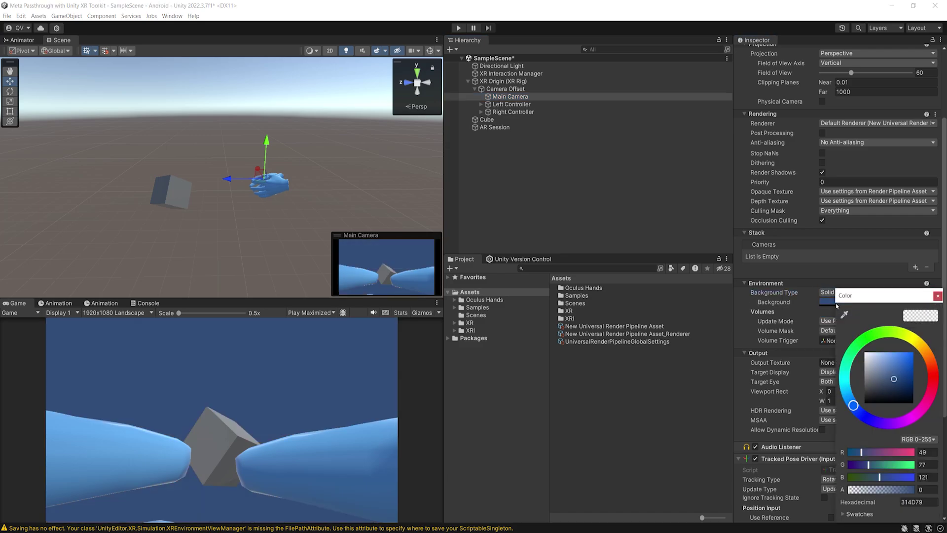
left_click_drag(895, 380, 864, 405)
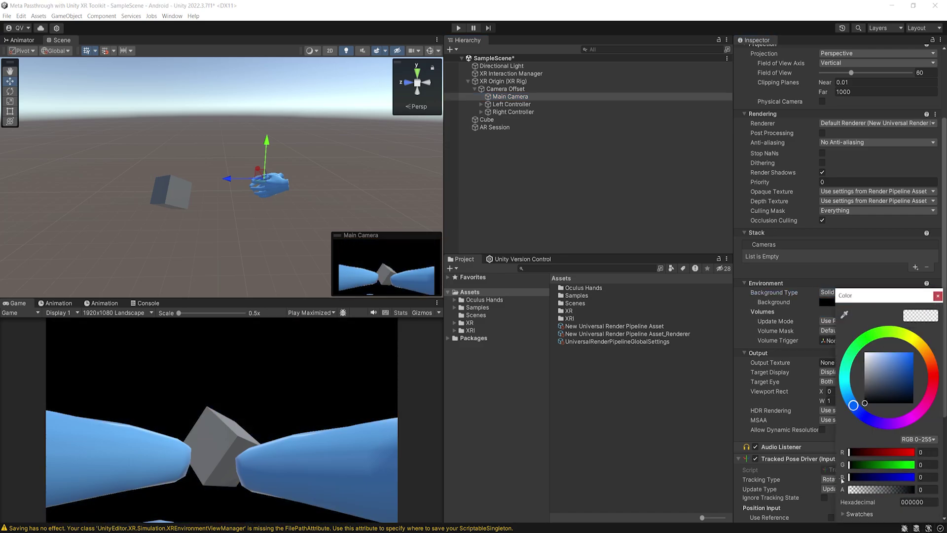
left_click(852, 491)
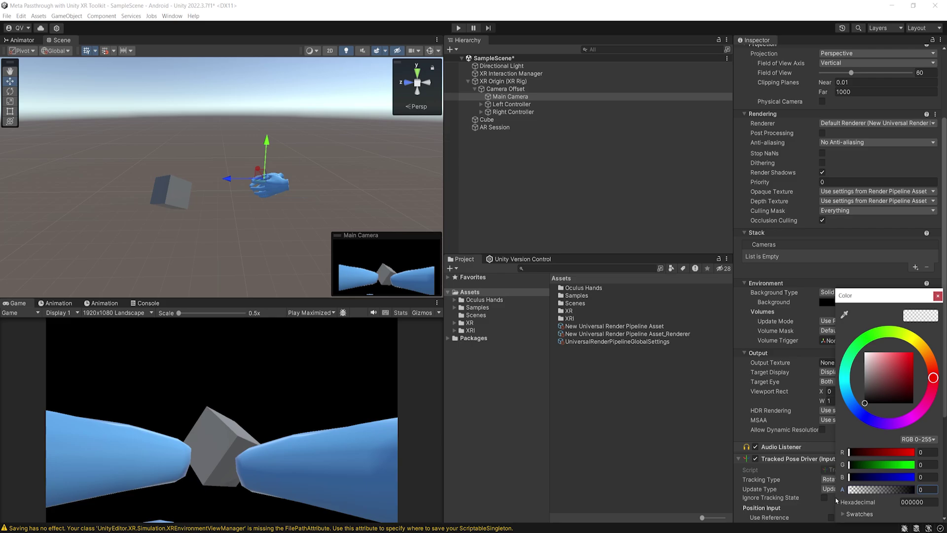
left_click(920, 453)
left_click_drag(866, 297, 536, 149)
key("Tab")
key("Tab")
key("Tab")
left_click(611, 140)
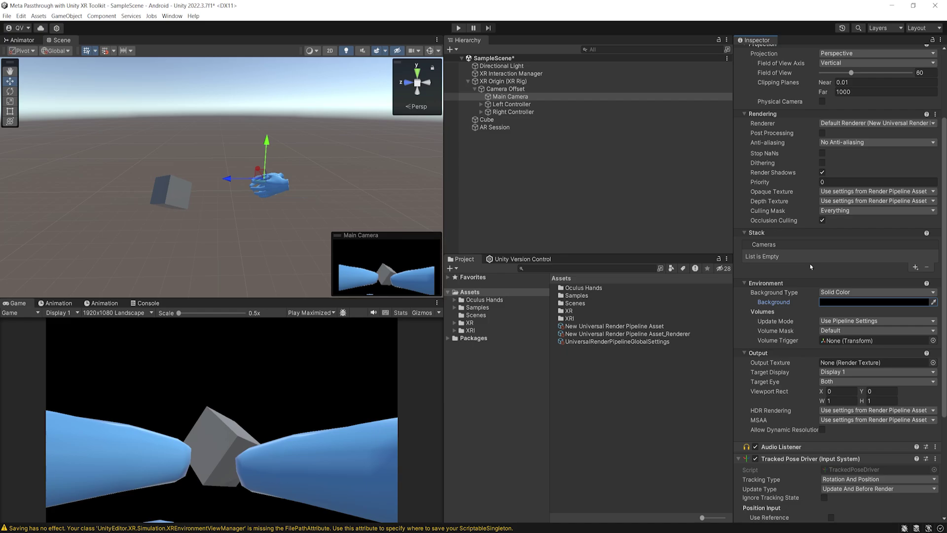
Collapse the Main Camera's Tracked Pose Driver and add an AR Camera Manager component to the camera
scroll(820, 342, "down", 5)
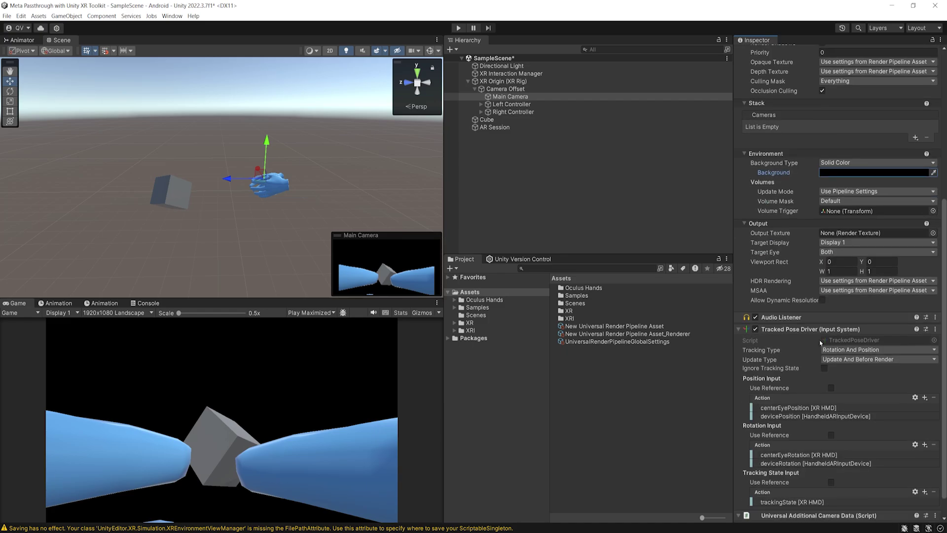
left_click(780, 368)
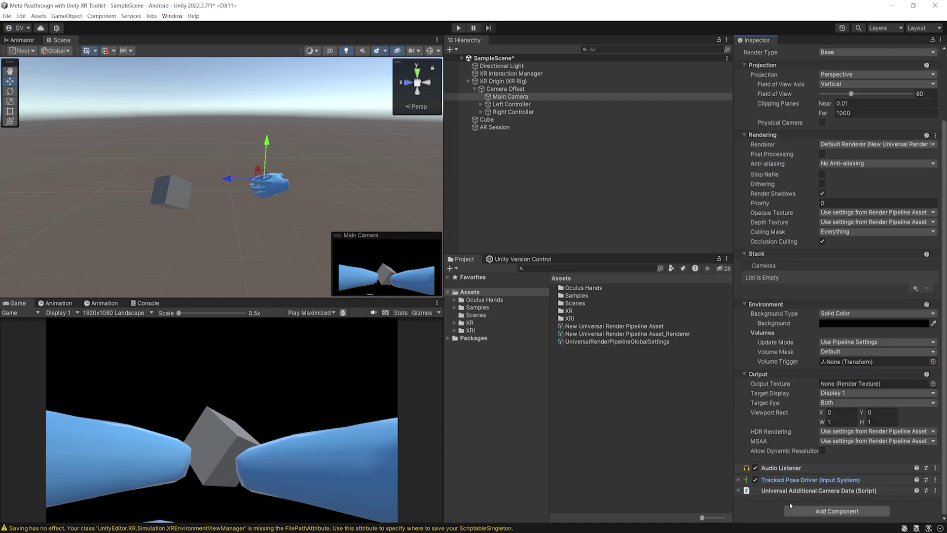
left_click(789, 507)
type("ARCamera")
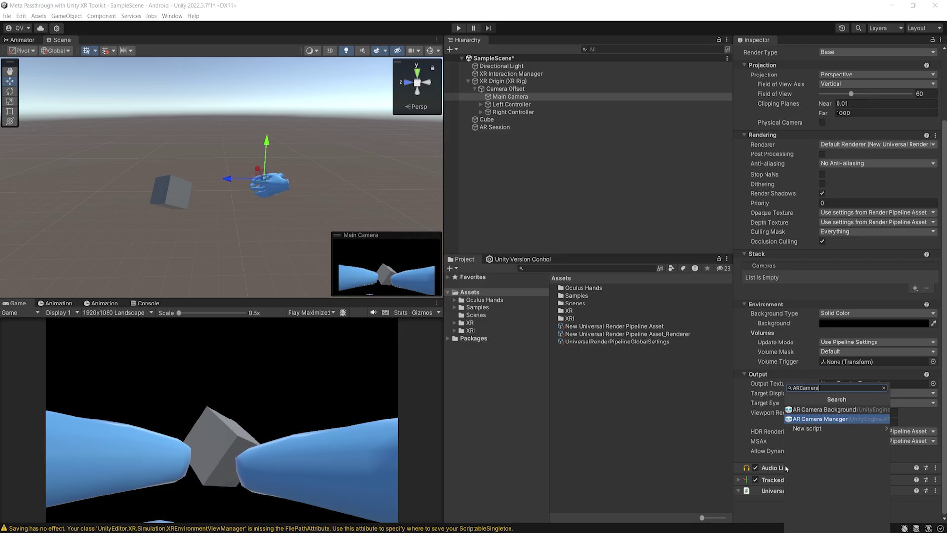
key("Return")
Add an AR Camera Background component to the Main Camera and save the scene
scroll(786, 468, "down", 3)
left_click(822, 513)
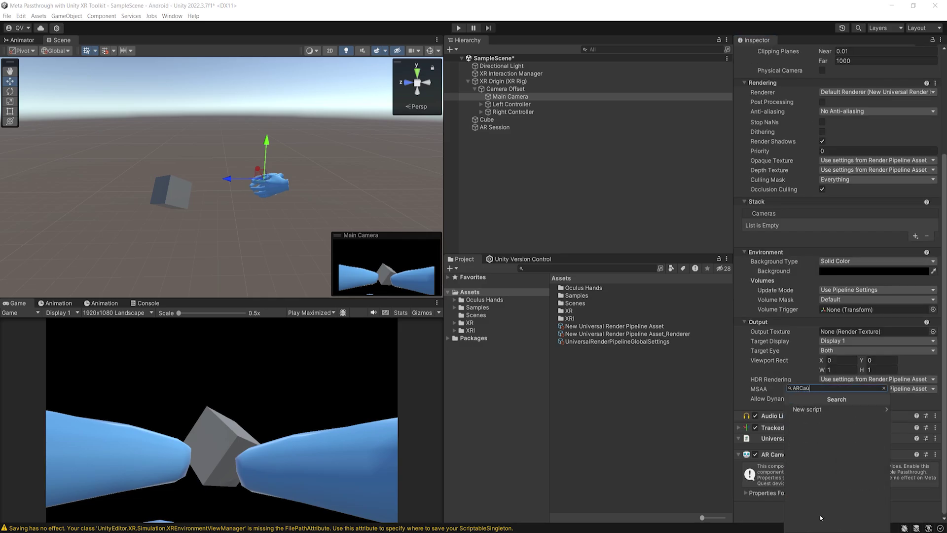
left_click(805, 409)
key("ctrl+s")
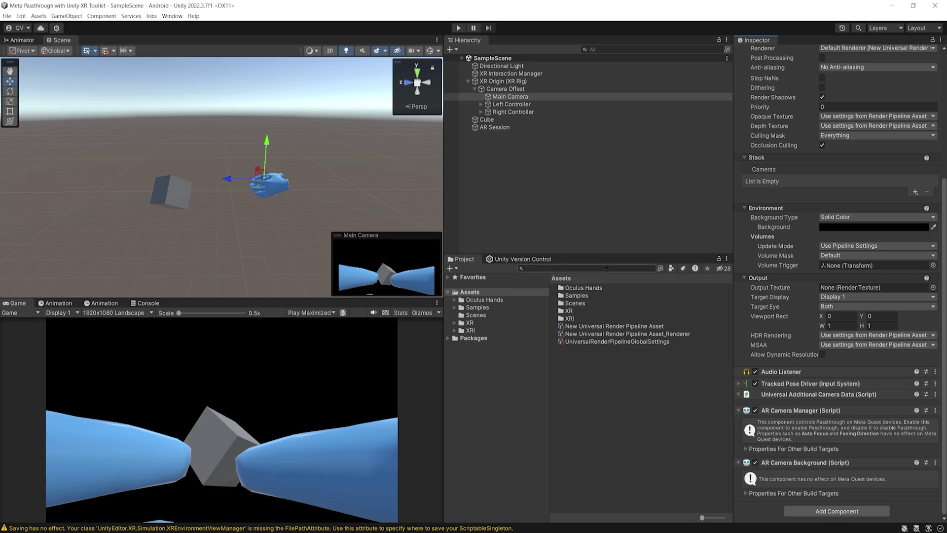
scroll(285, 152, "down", 3)
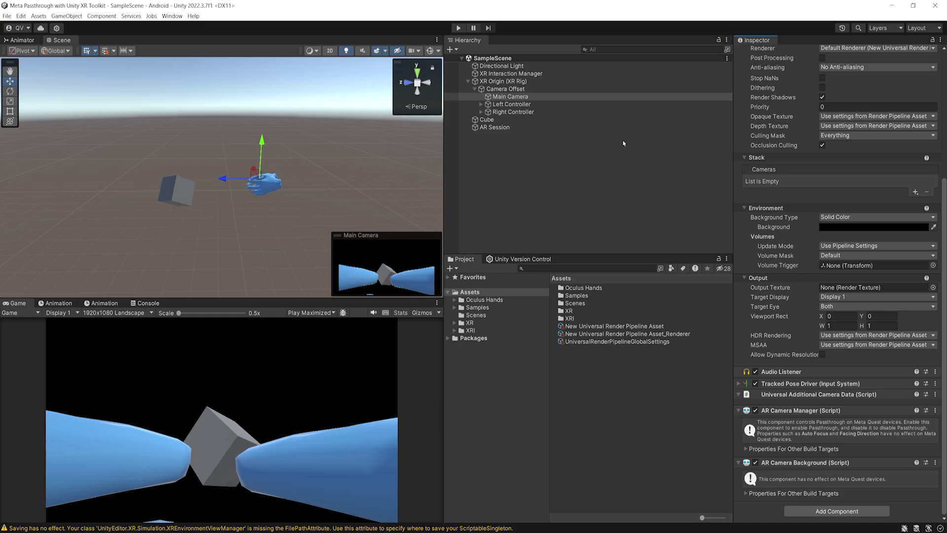
left_click(592, 81)
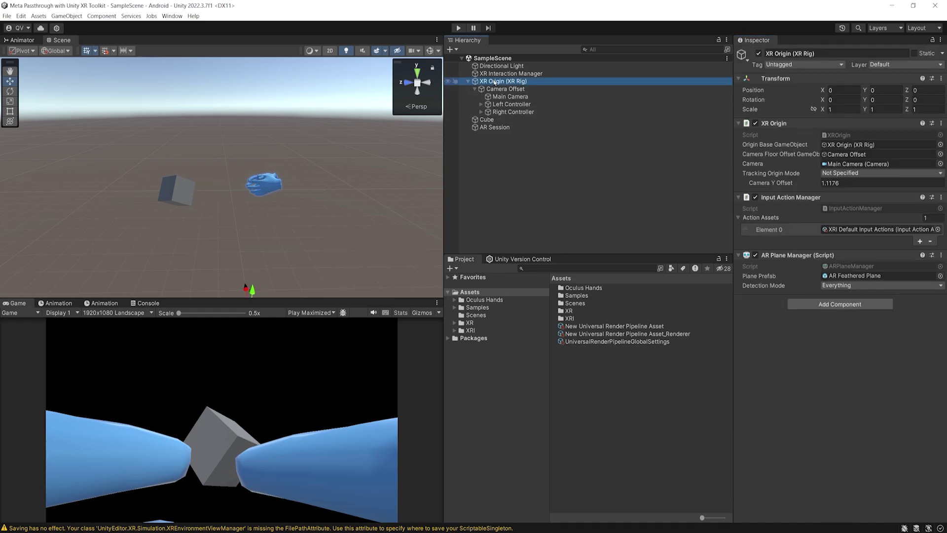
left_click_drag(407, 99, 265, 153, "alt")
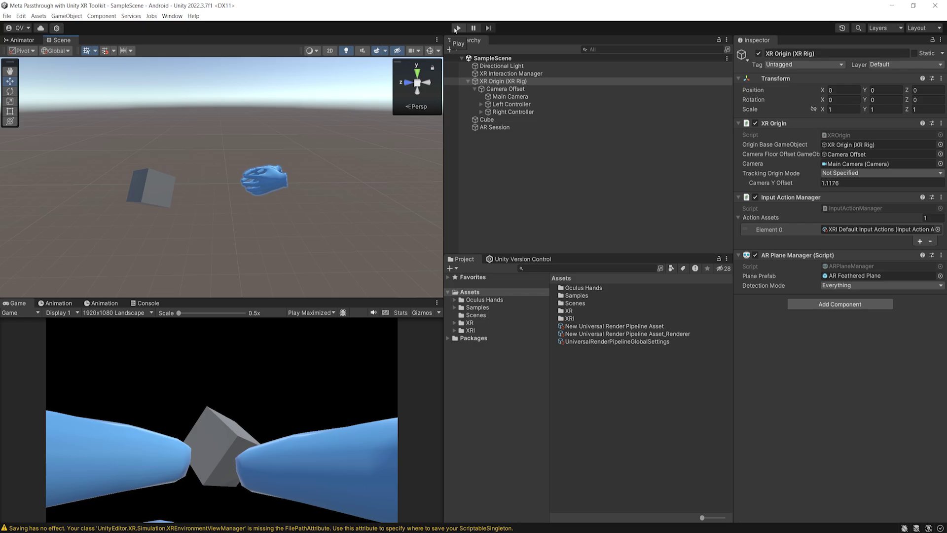
Set the Android build's run device to the connected Oculus Quest 3, then build and run the project on it
left_click(20, 16)
mouse_move(13, 16)
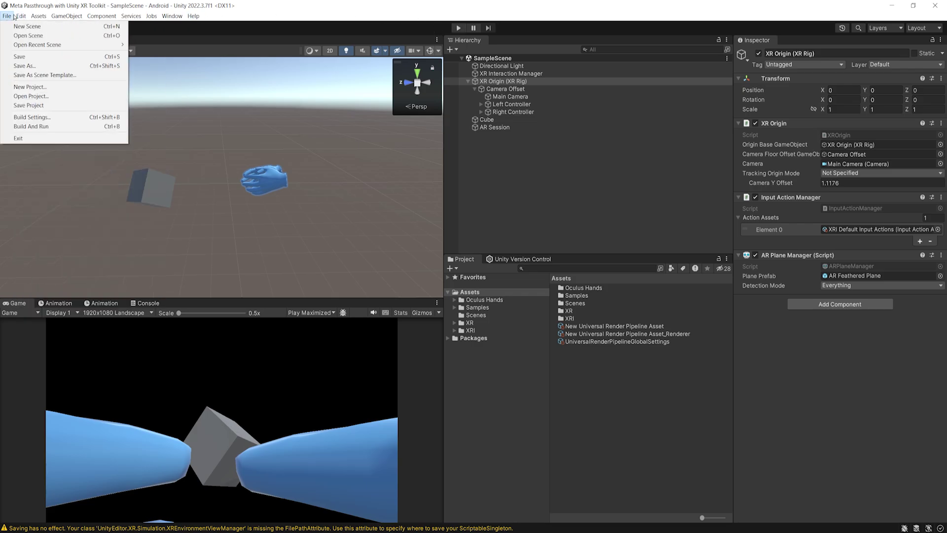
left_click(32, 117)
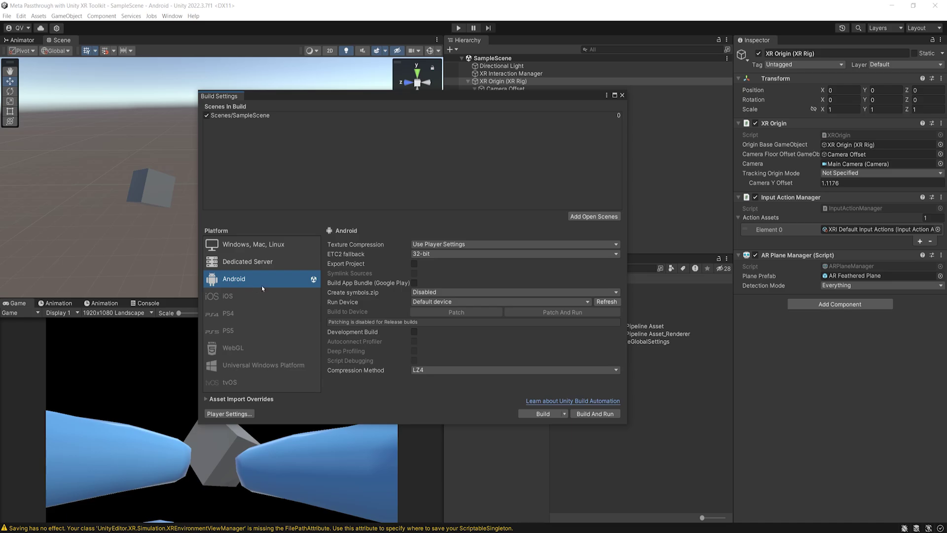
left_click(446, 302)
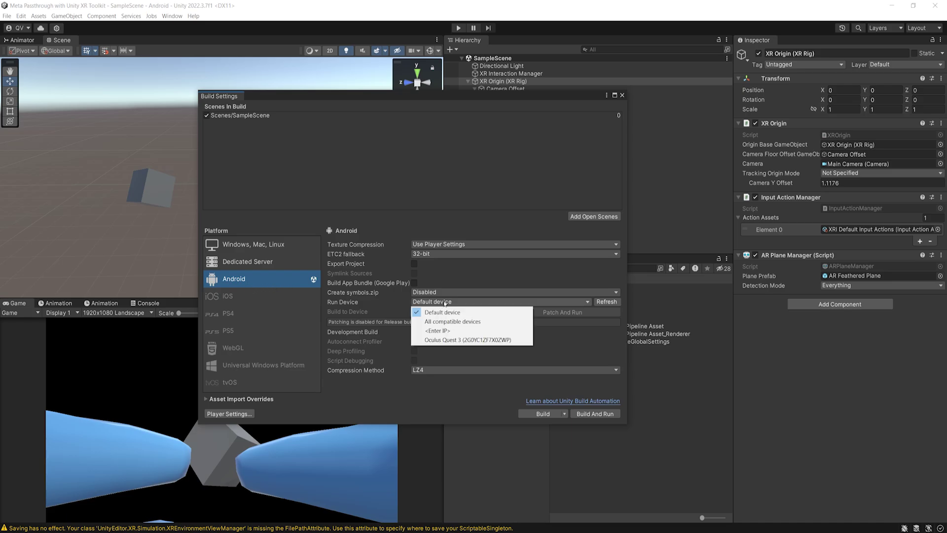
left_click(453, 342)
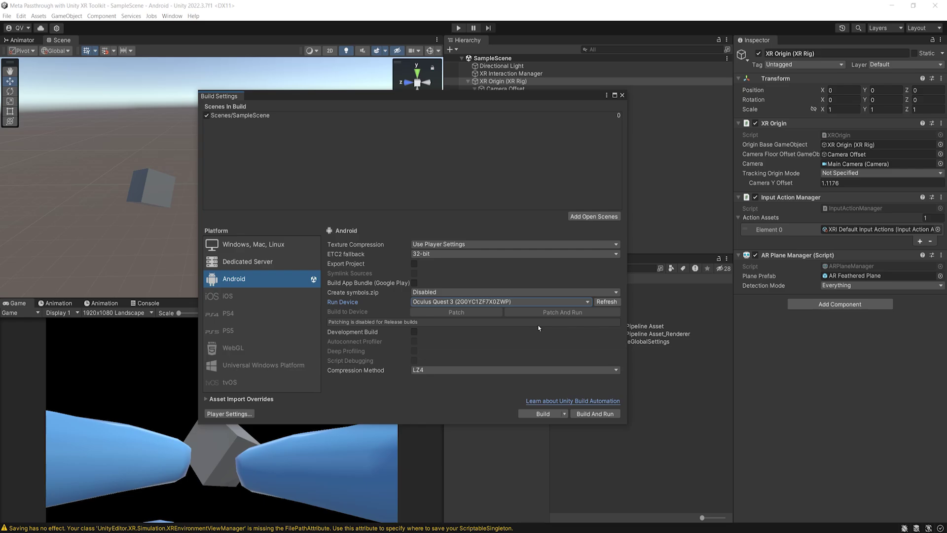
left_click(590, 417)
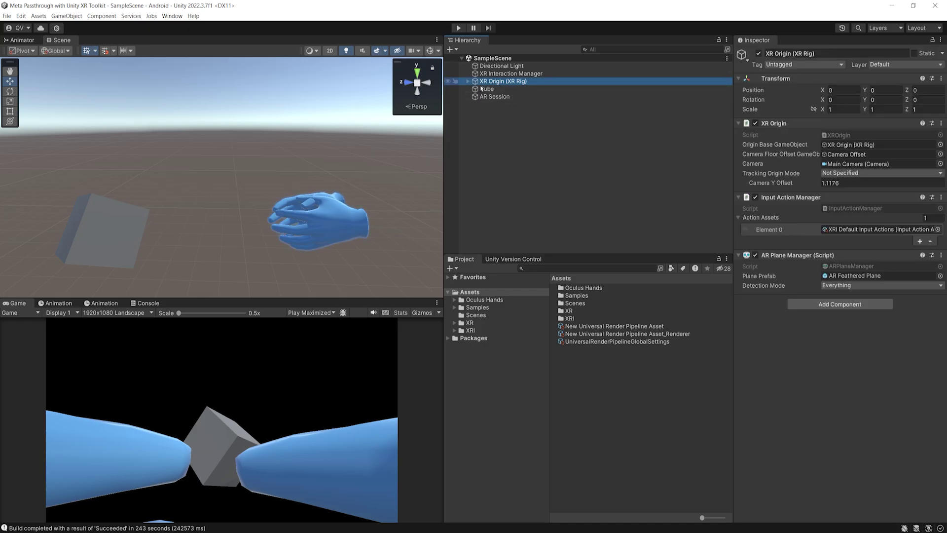
Disable the AR Plane Manager component on the XR Origin (XR Rig)
left_click(755, 255)
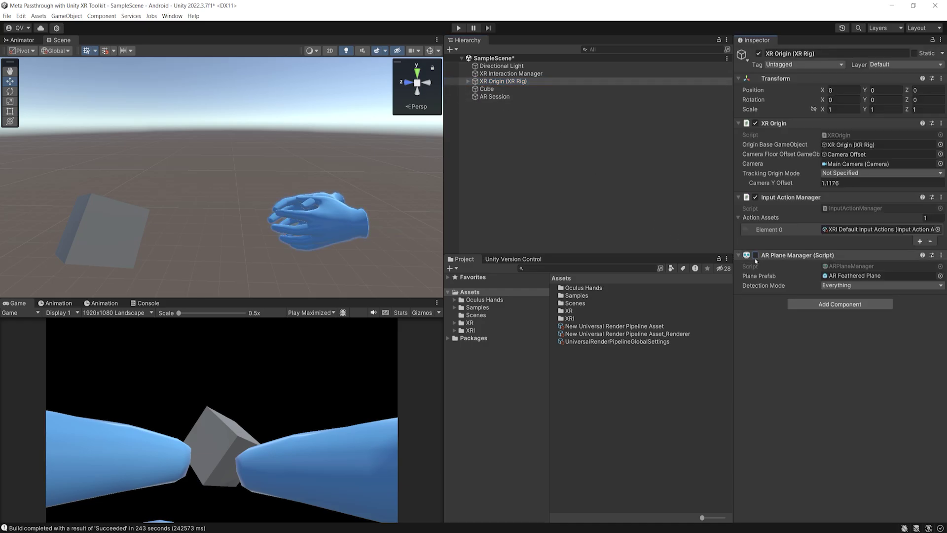